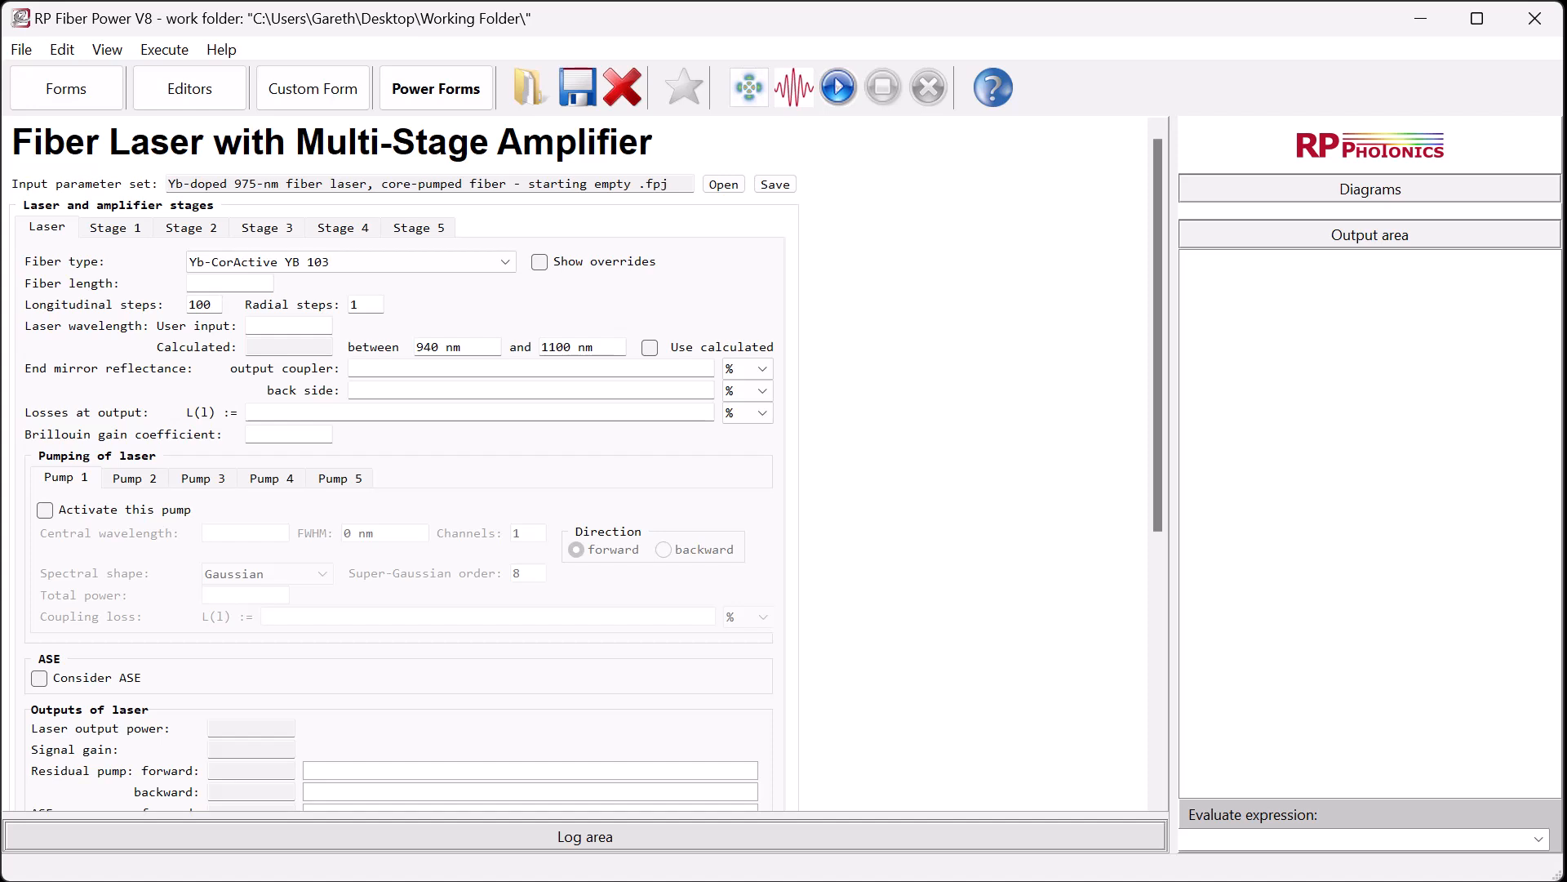
- Choose the Yb-CorActive YB 103 fiber for the laser, with a 3 m fiber length and a 975 nm laser wavelength
click(507, 260)
click(442, 282)
click(255, 284)
text(3 m)
click(298, 326)
- Set the laser's end mirror reflectance to 10 % at the output coupler and 99 % at the back side
click(356, 368)
click(759, 371)
click(672, 383)
click(575, 391)
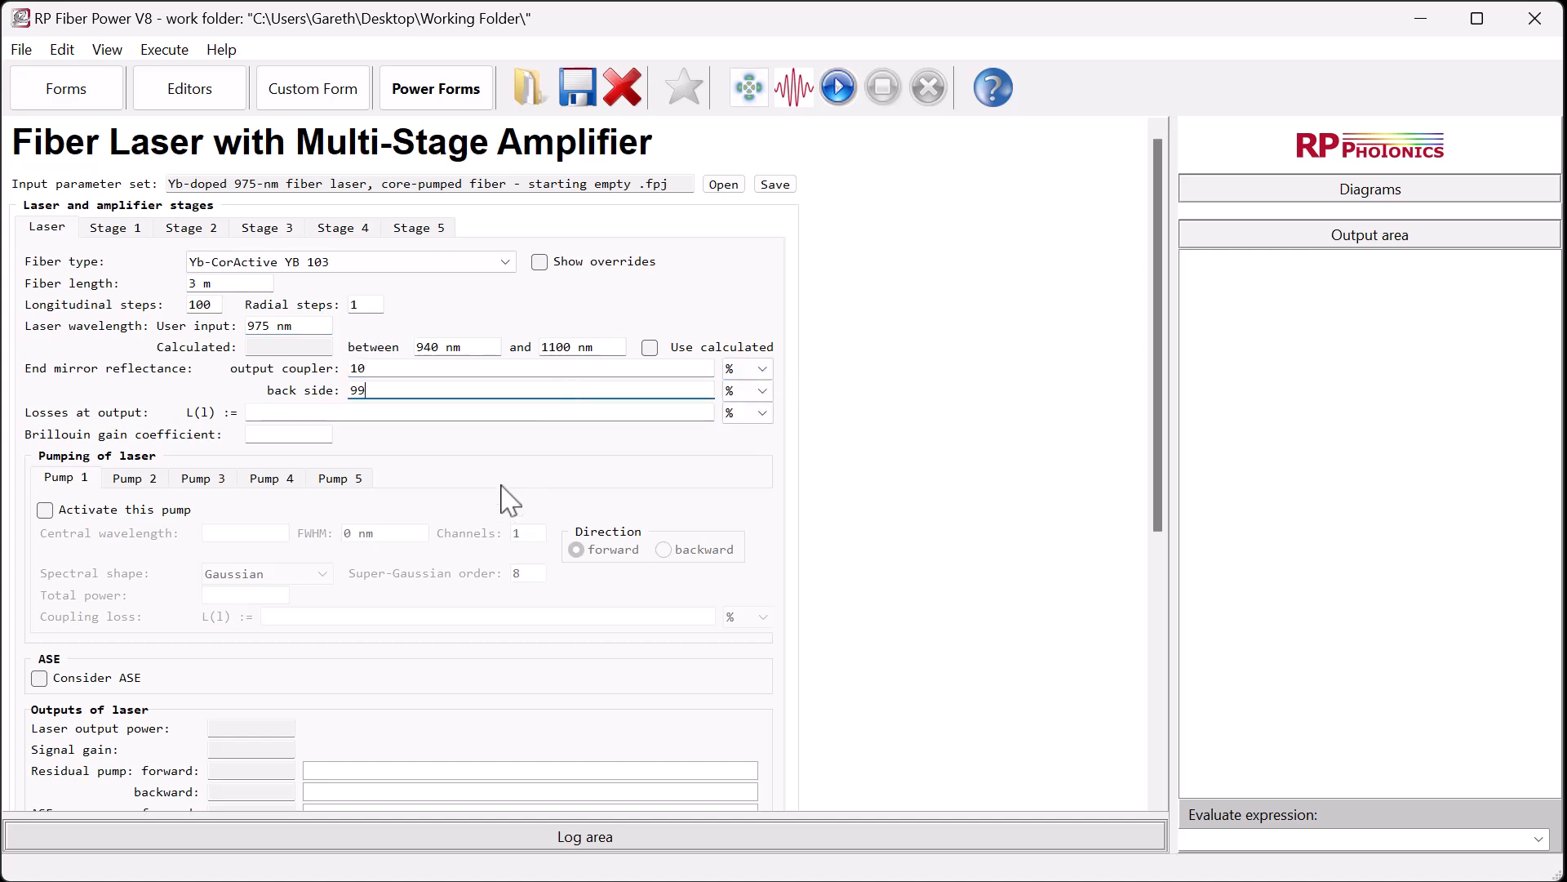
- Activate pump 1 of the laser with a central wavelength of 940 nm and a total power of 250 mW
click(45, 510)
click(225, 534)
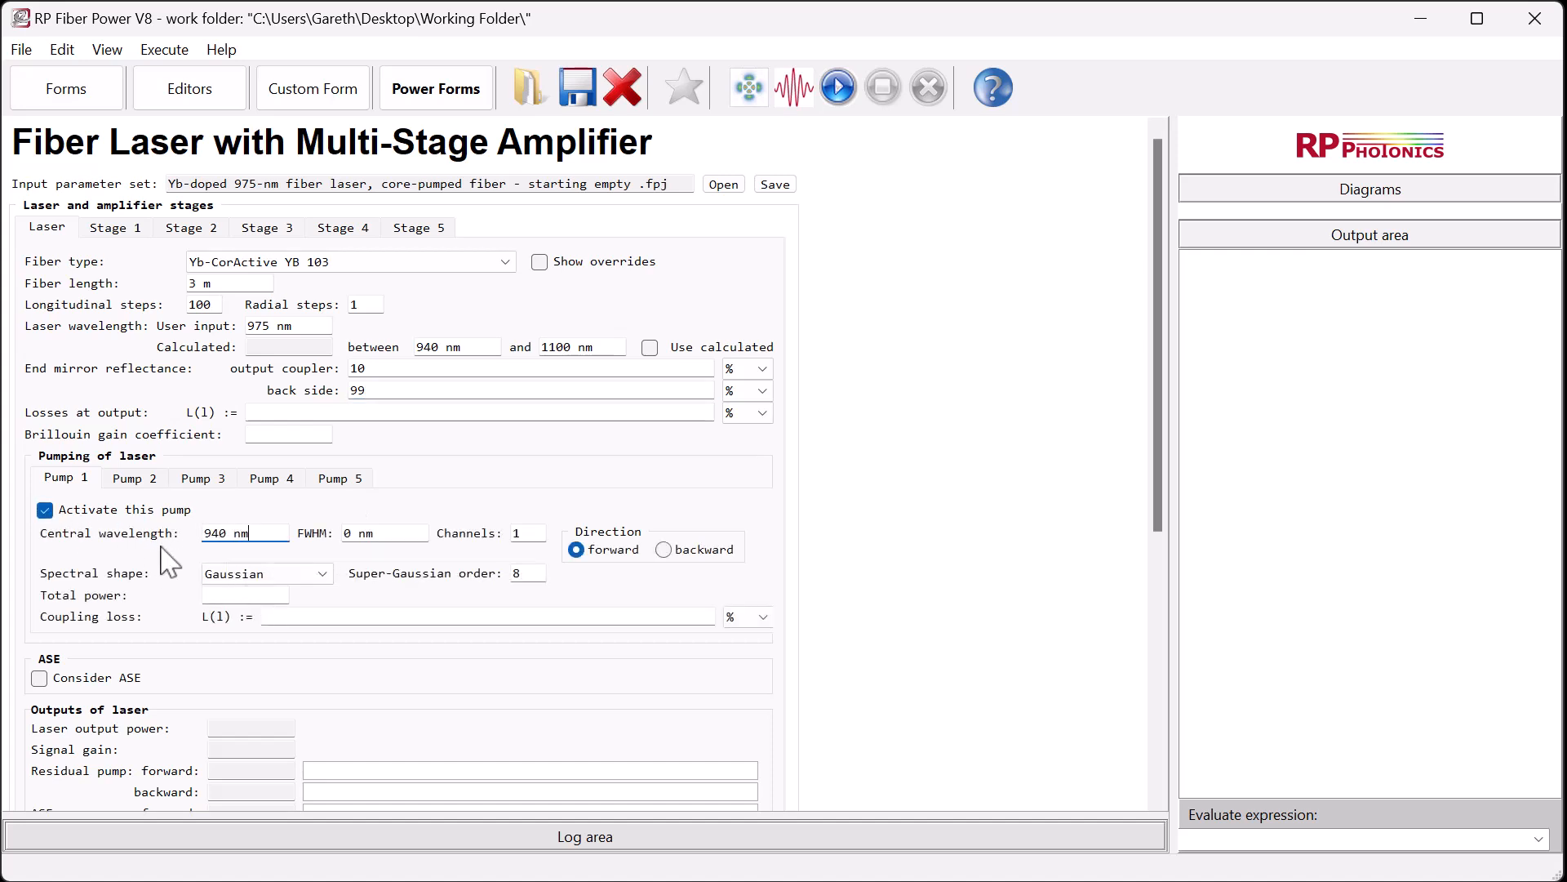
click(215, 599)
- Include ASE in the laser and define the first ASE wavelength range from 940 nm to 1100 nm in 1 nm steps
drag(1166, 335, 1139, 589)
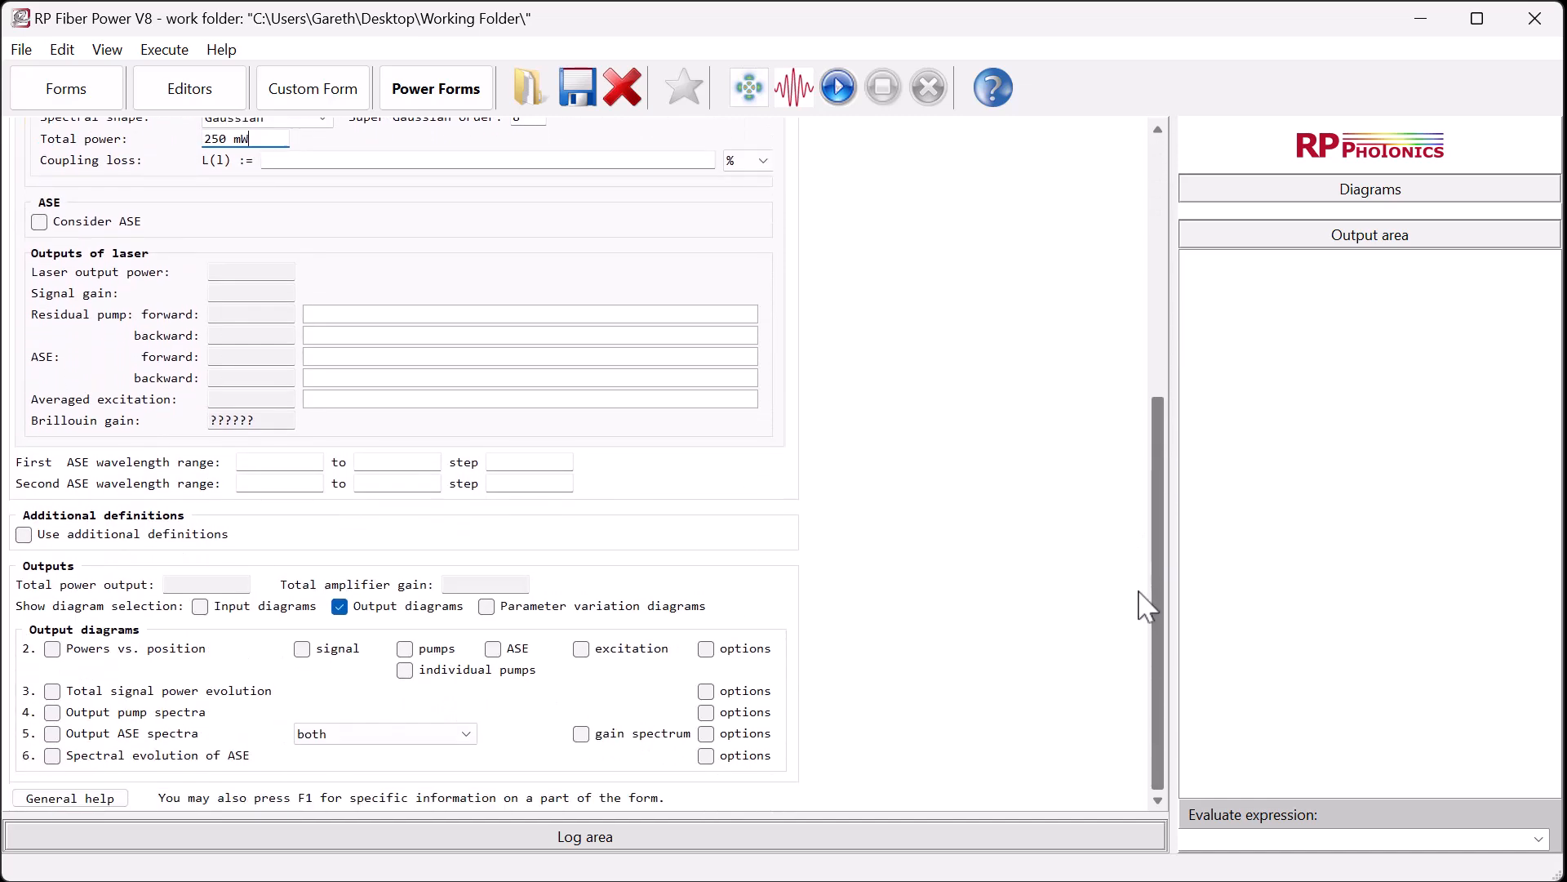
click(40, 221)
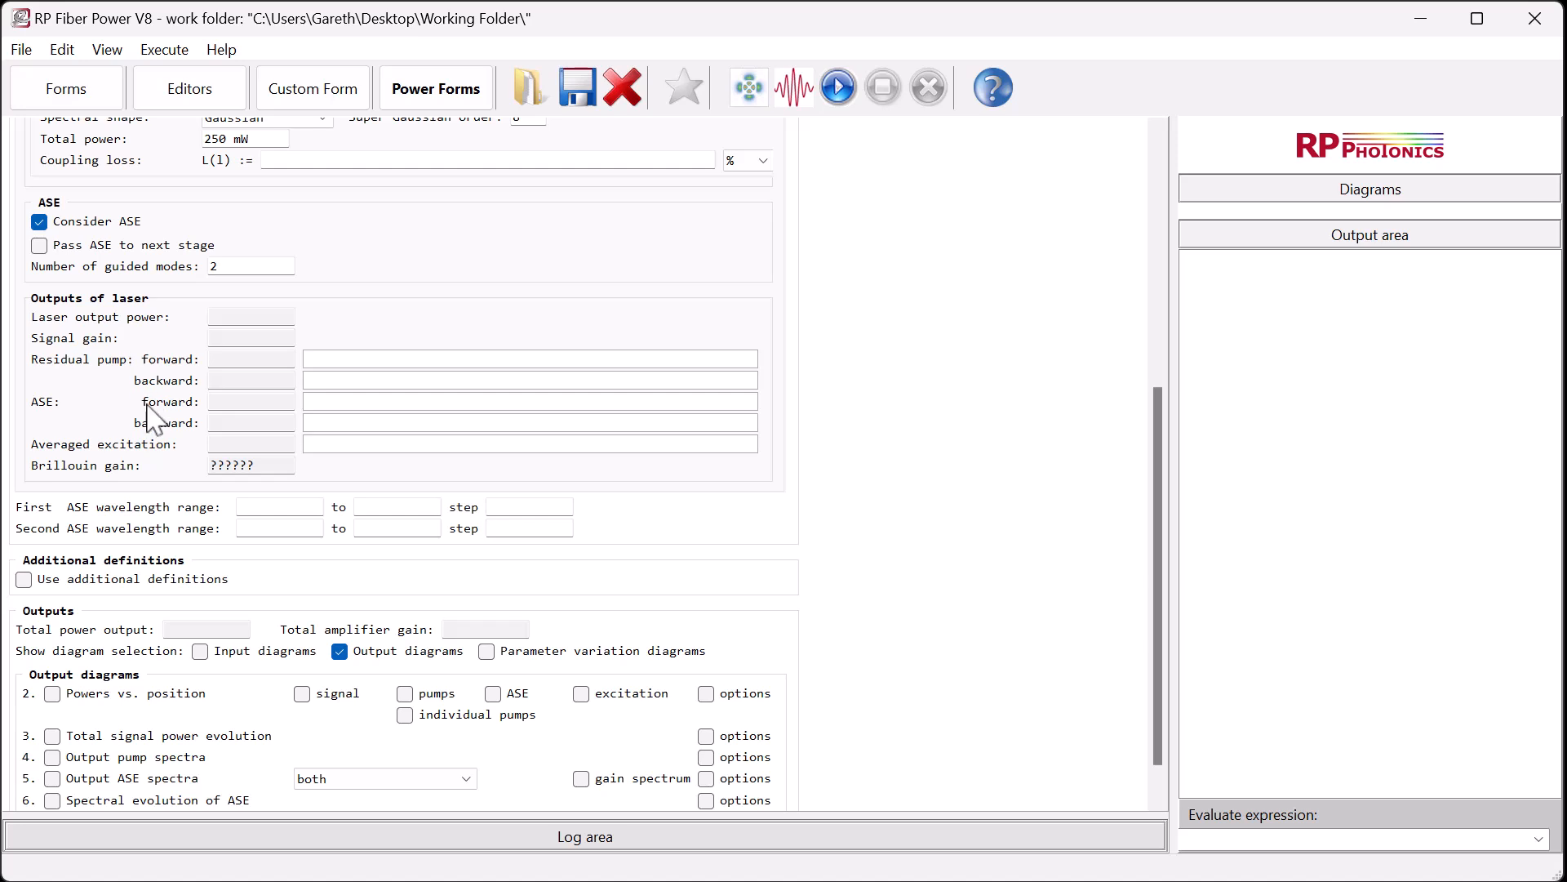
click(248, 506)
click(374, 506)
click(507, 506)
- Enable the powers vs. position diagram with signal, pumps, ASE and excitation, plus the output ASE spectra diagram with the gain spectrum
click(54, 694)
click(302, 694)
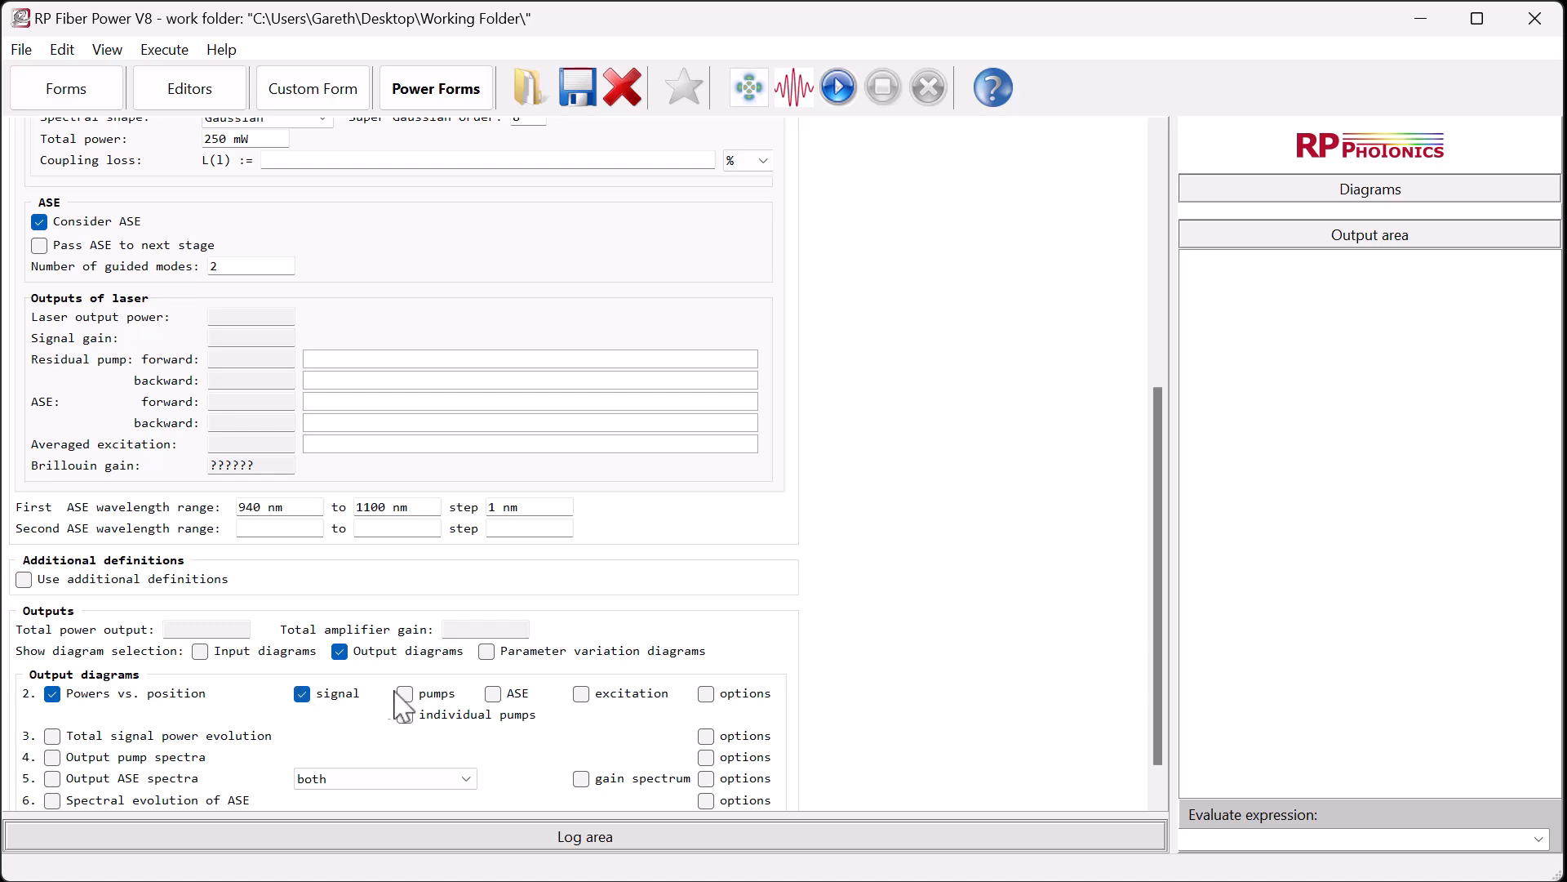
click(405, 694)
click(493, 695)
click(581, 695)
click(52, 778)
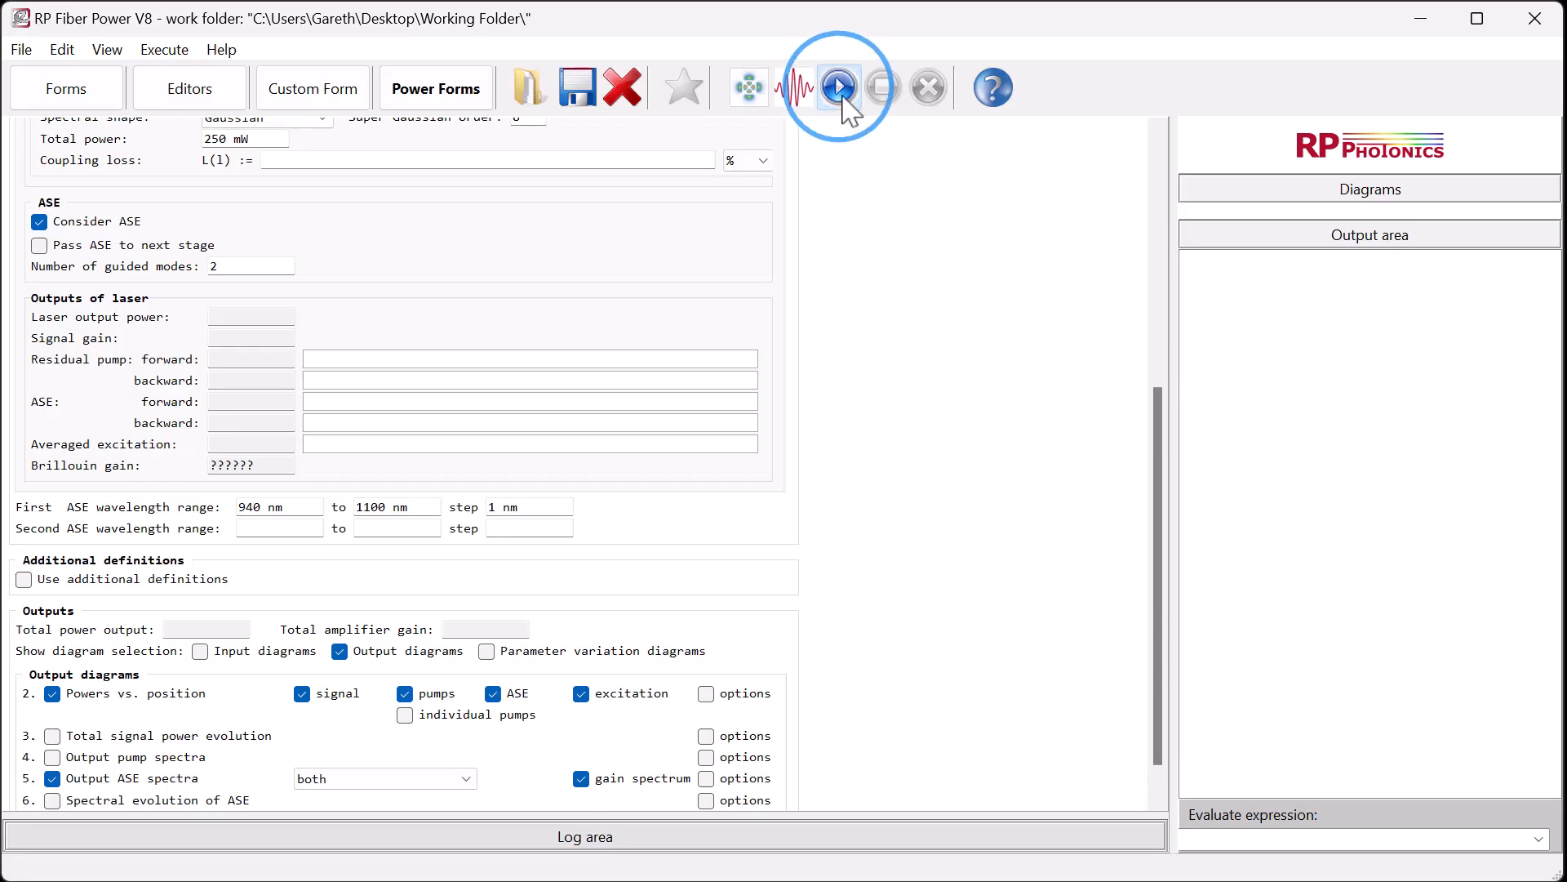
- Run the simulation and examine the powers vs. position diagram of the laser
click(840, 87)
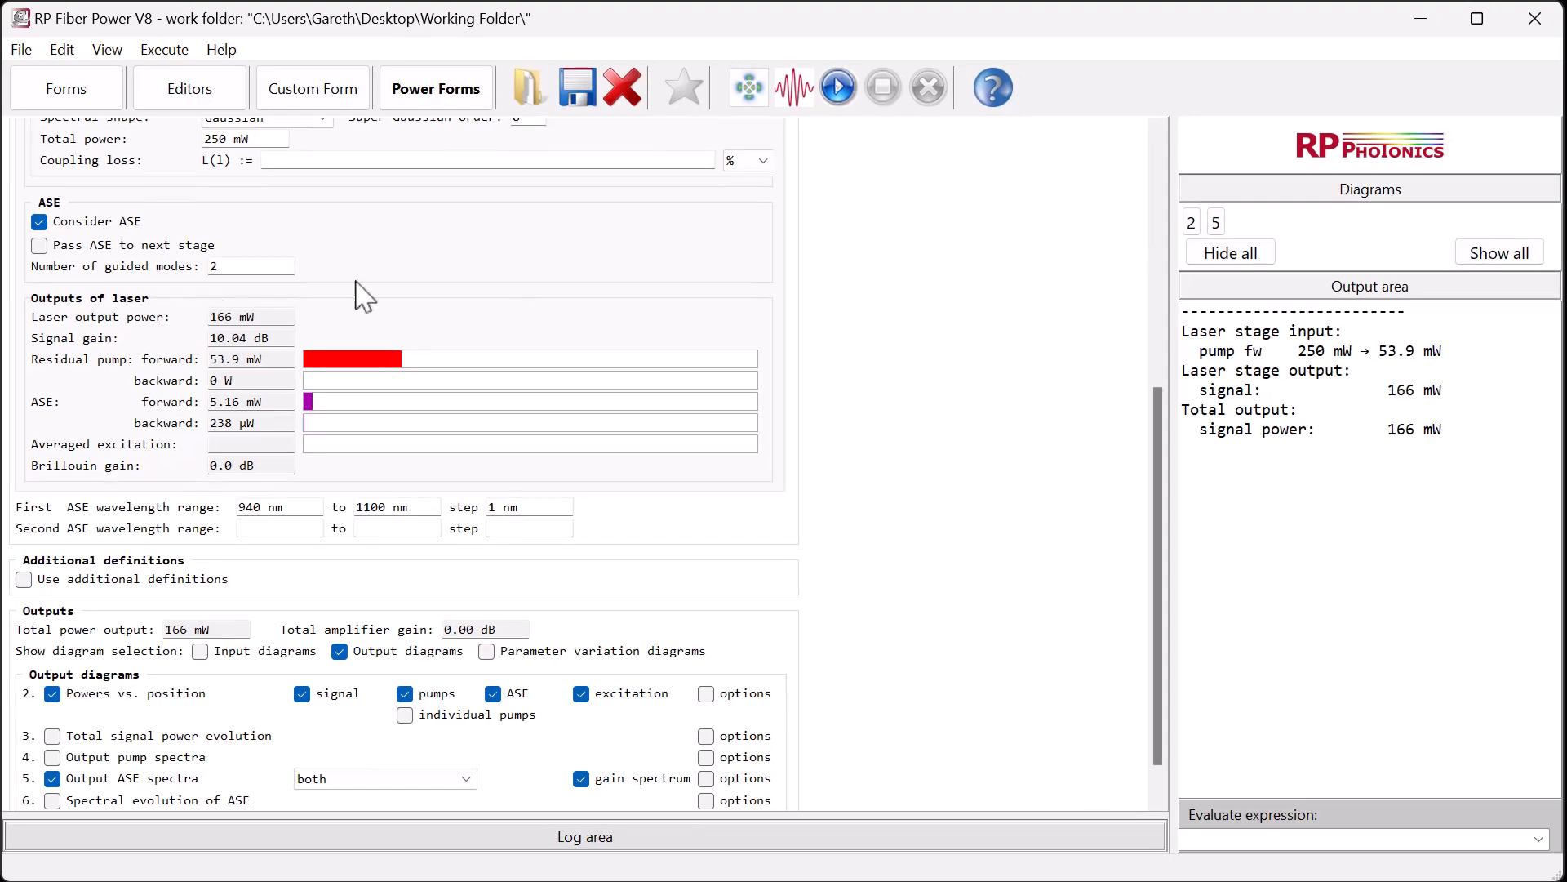
click(1191, 222)
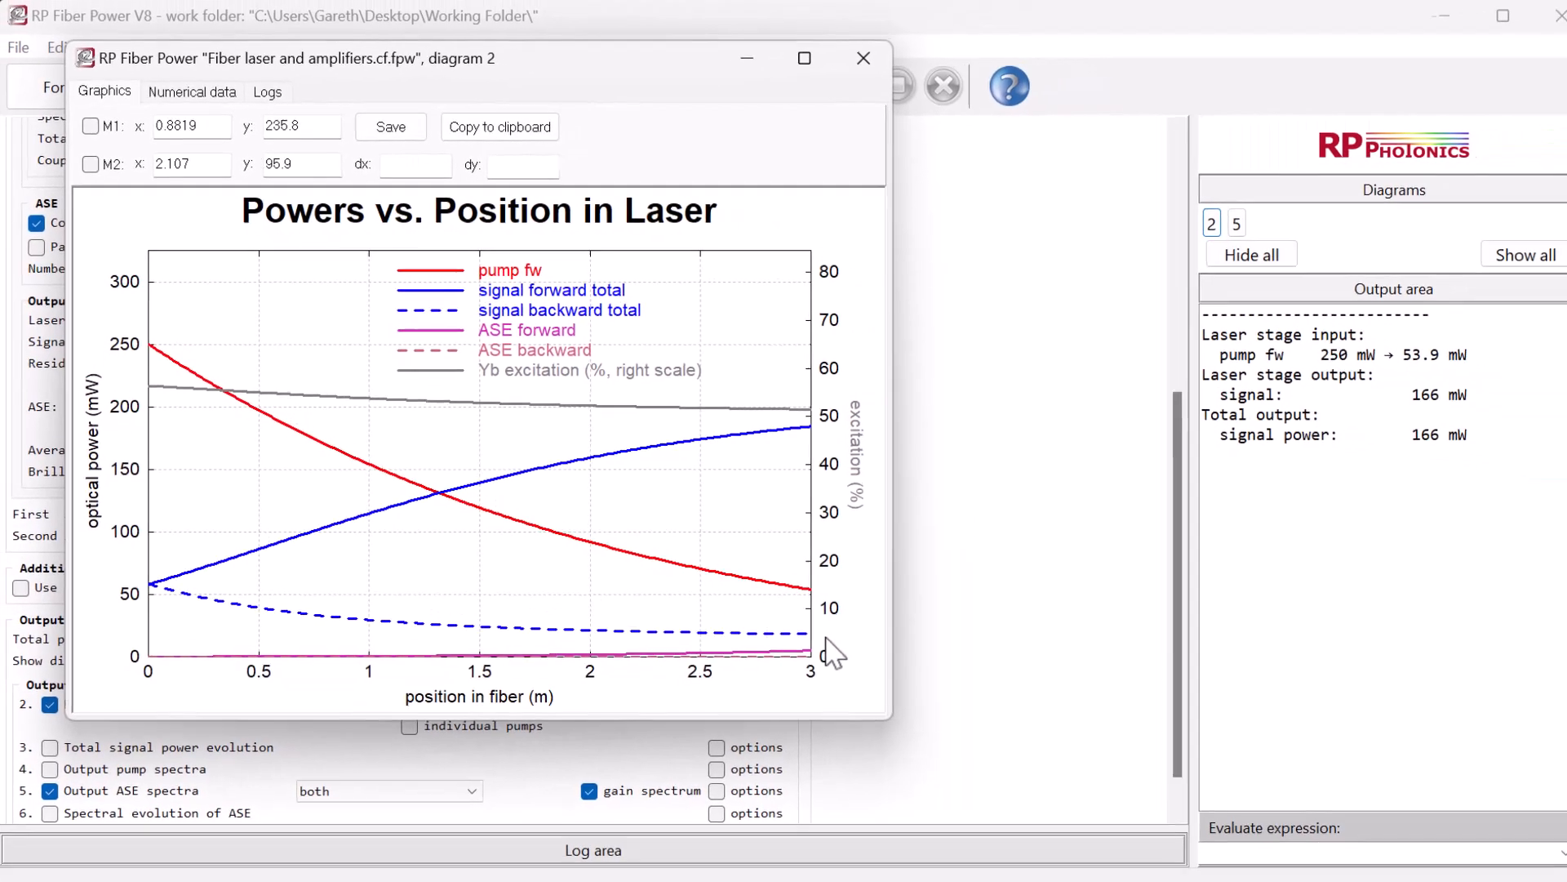
click(1439, 237)
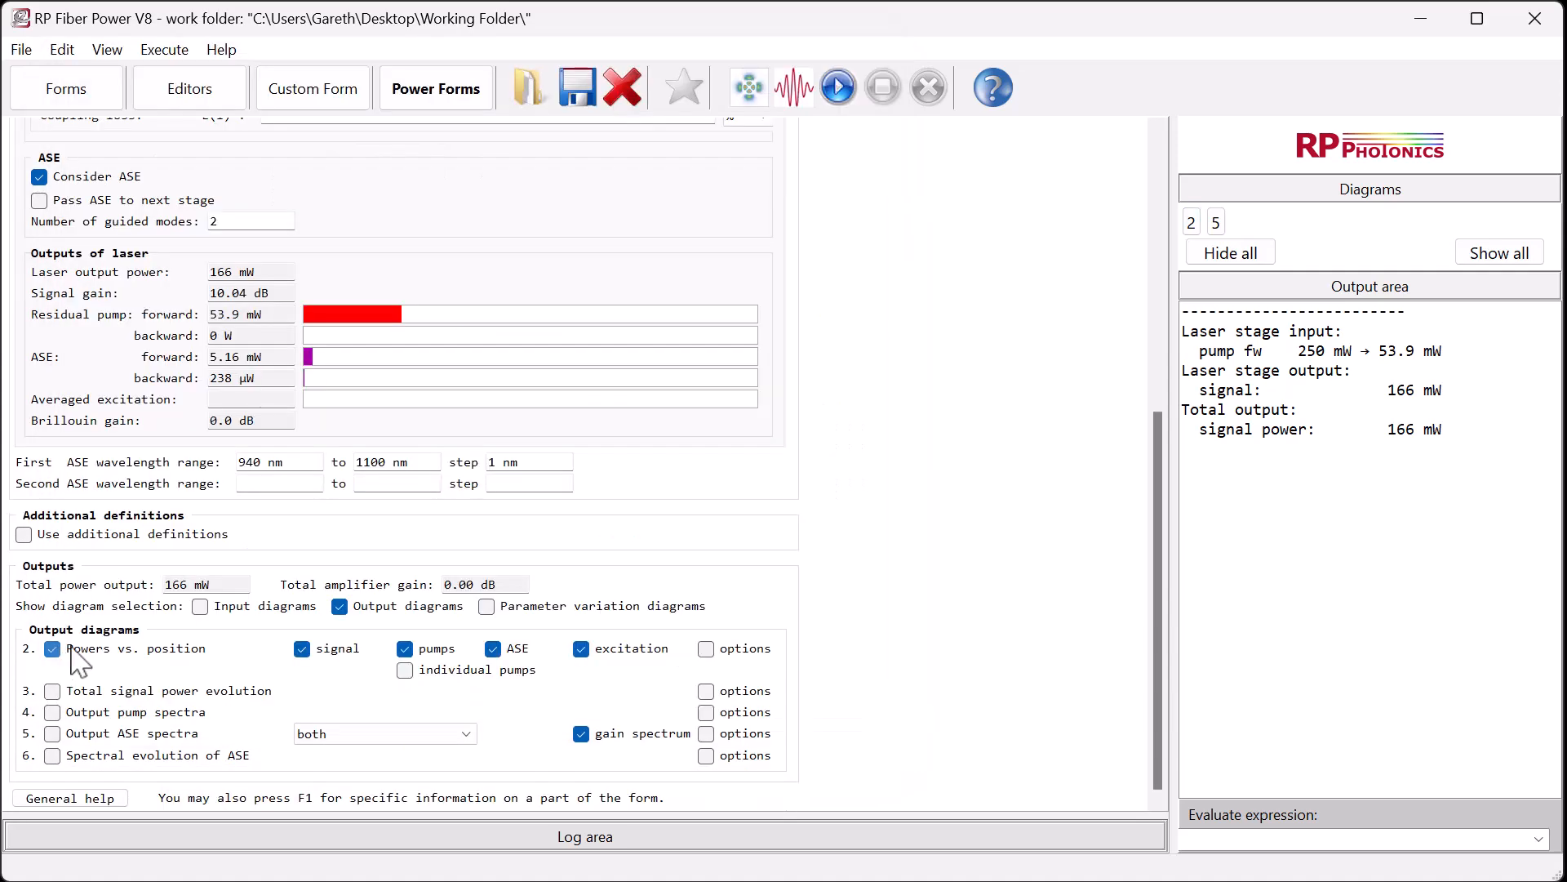
- Enable the parameter variation diagram for fiber length, varying stage 0 from 500 mm to 4.5 m, and run the simulation
click(487, 606)
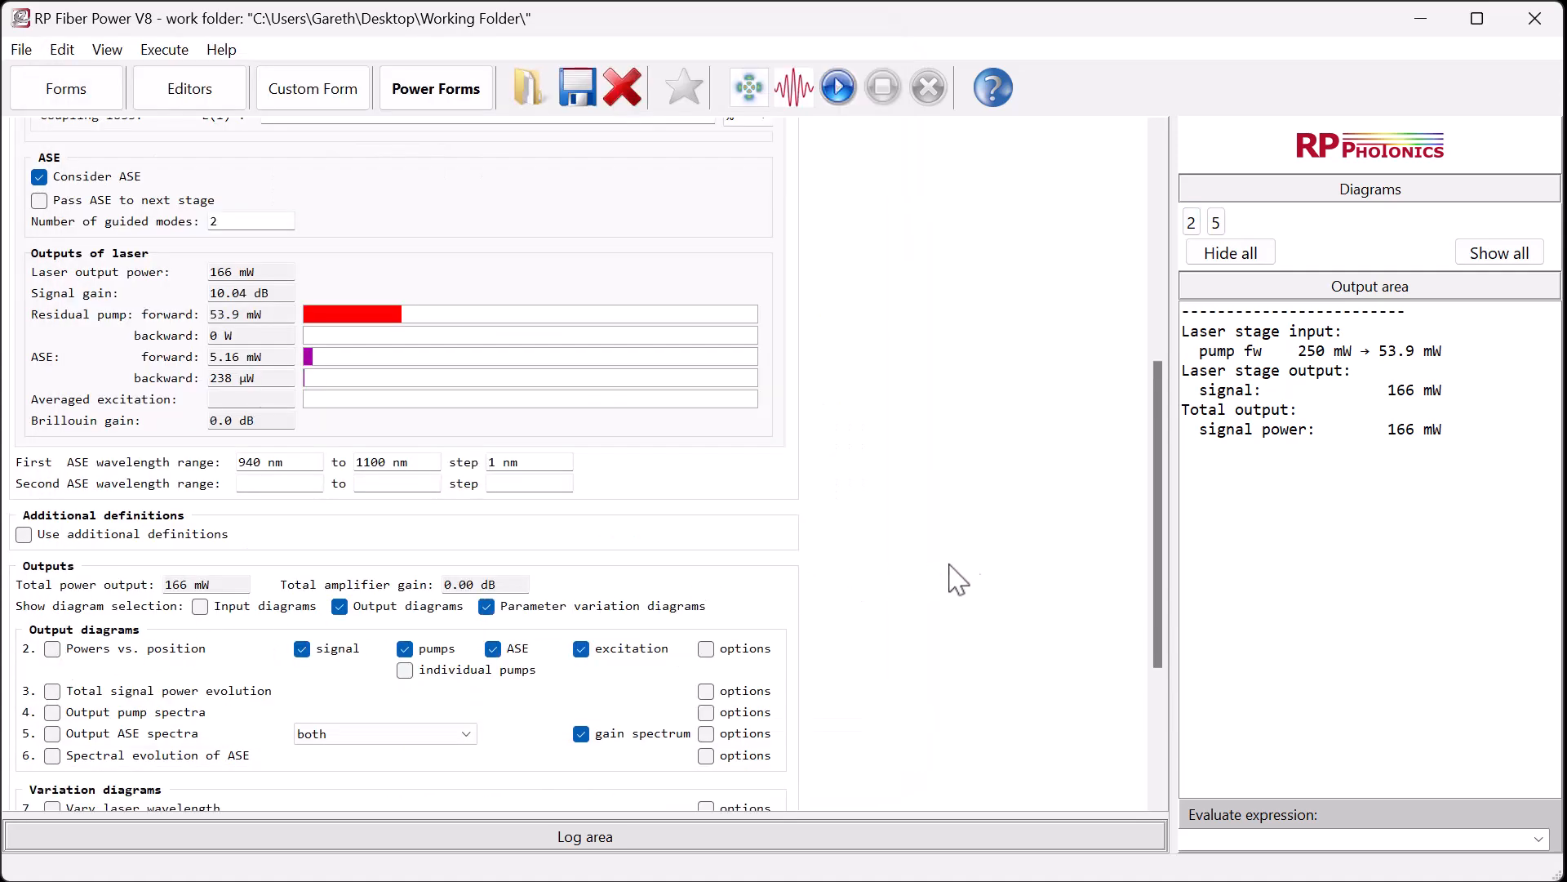
drag(1158, 577, 1158, 728)
click(52, 711)
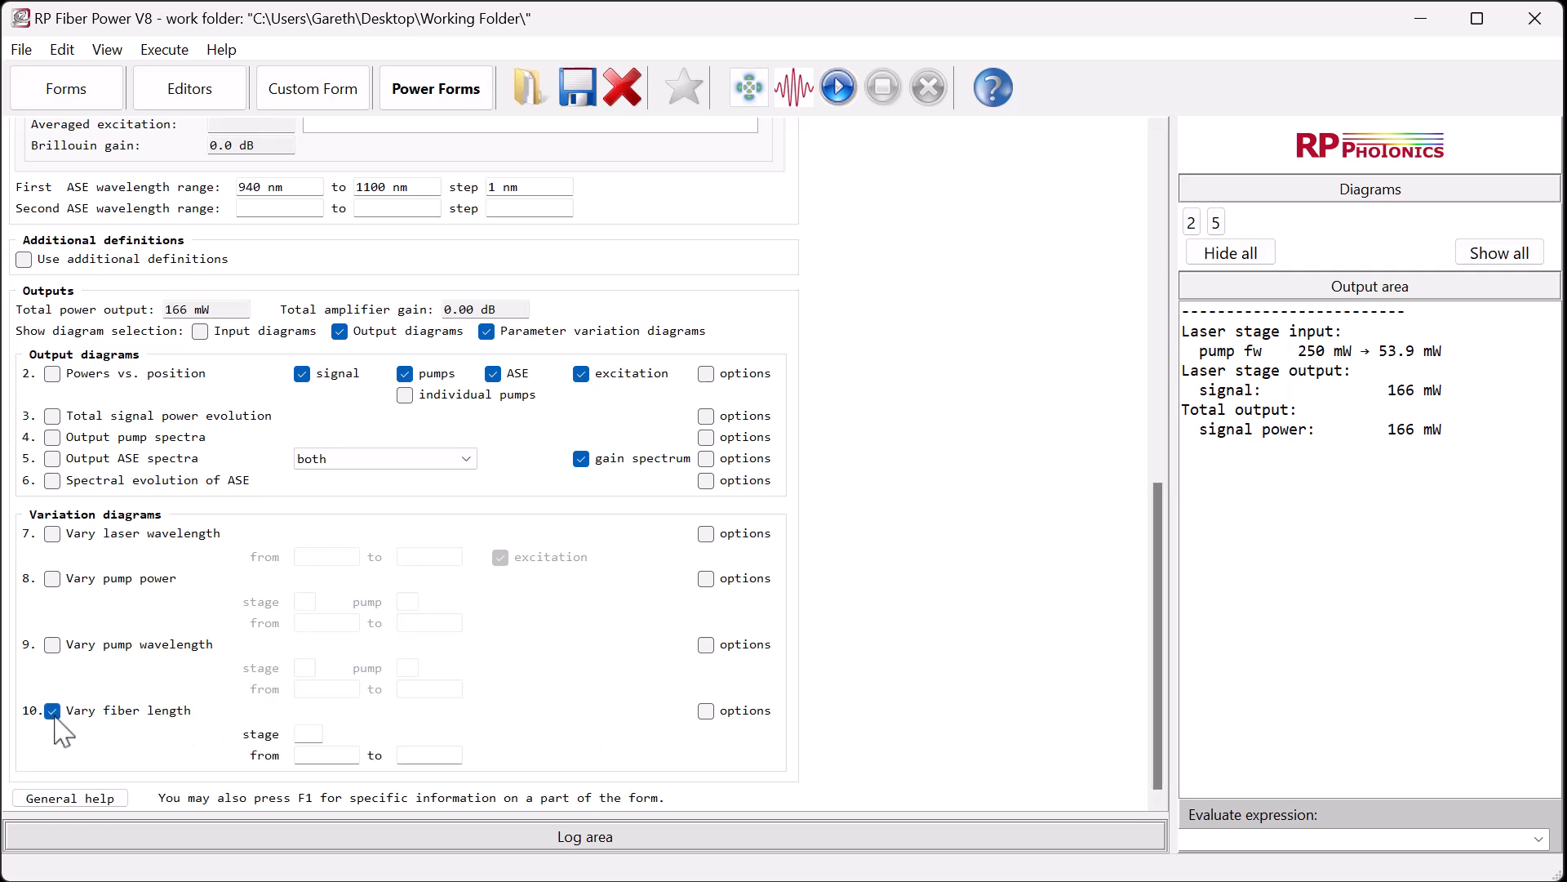
click(312, 757)
text(0.)
click(845, 94)
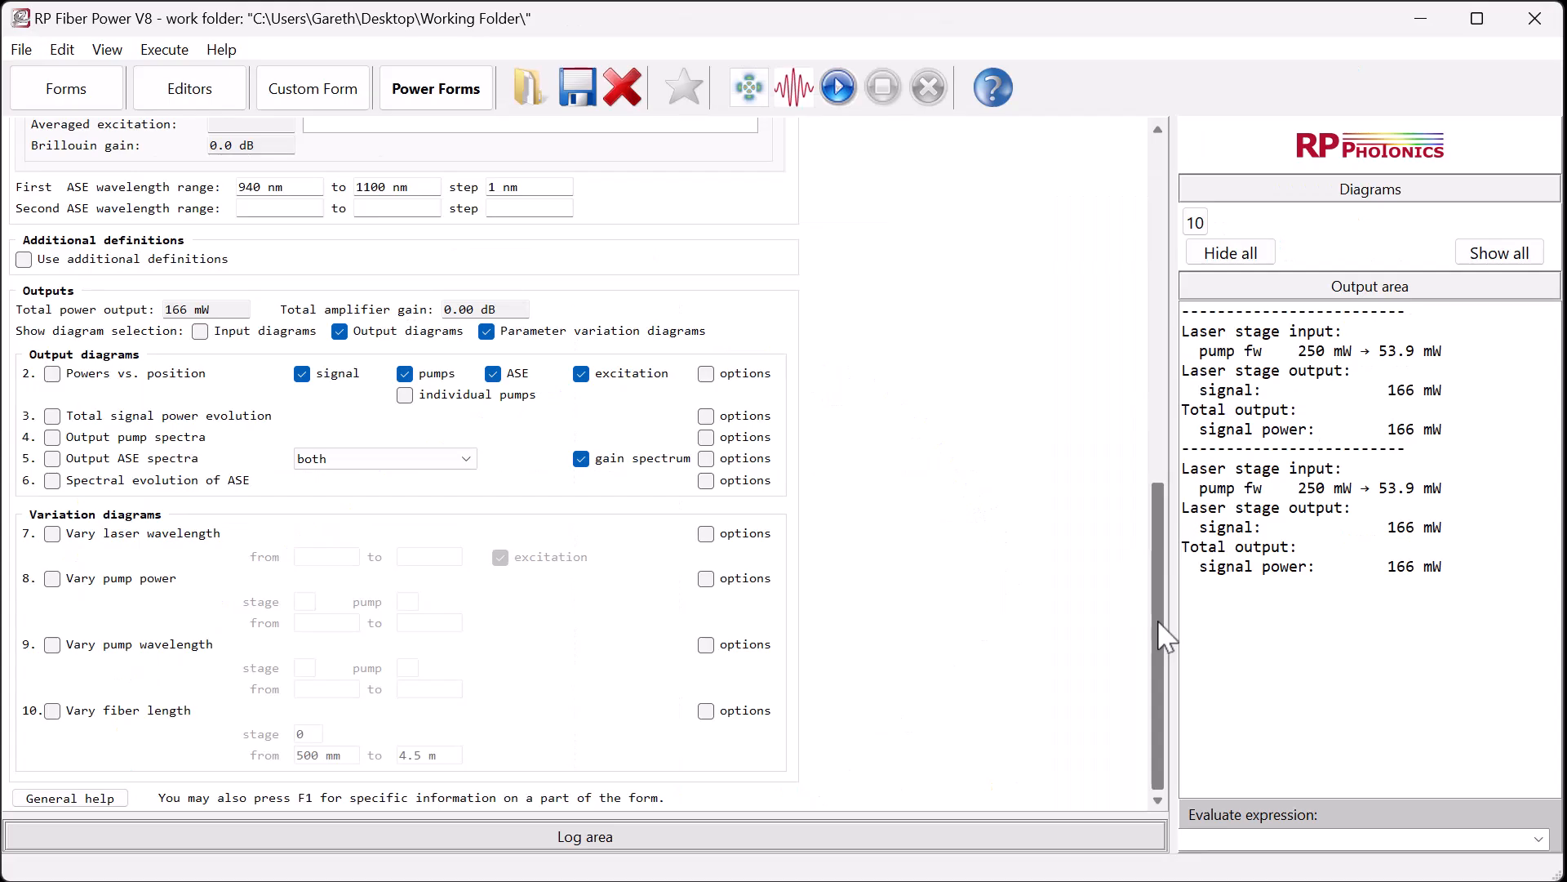
- Set the laser's fiber length to 4.5 m, enable the powers vs. position diagram, and rerun the simulation
drag(1064, 617, 1041, 141)
drag(195, 285, 188, 285)
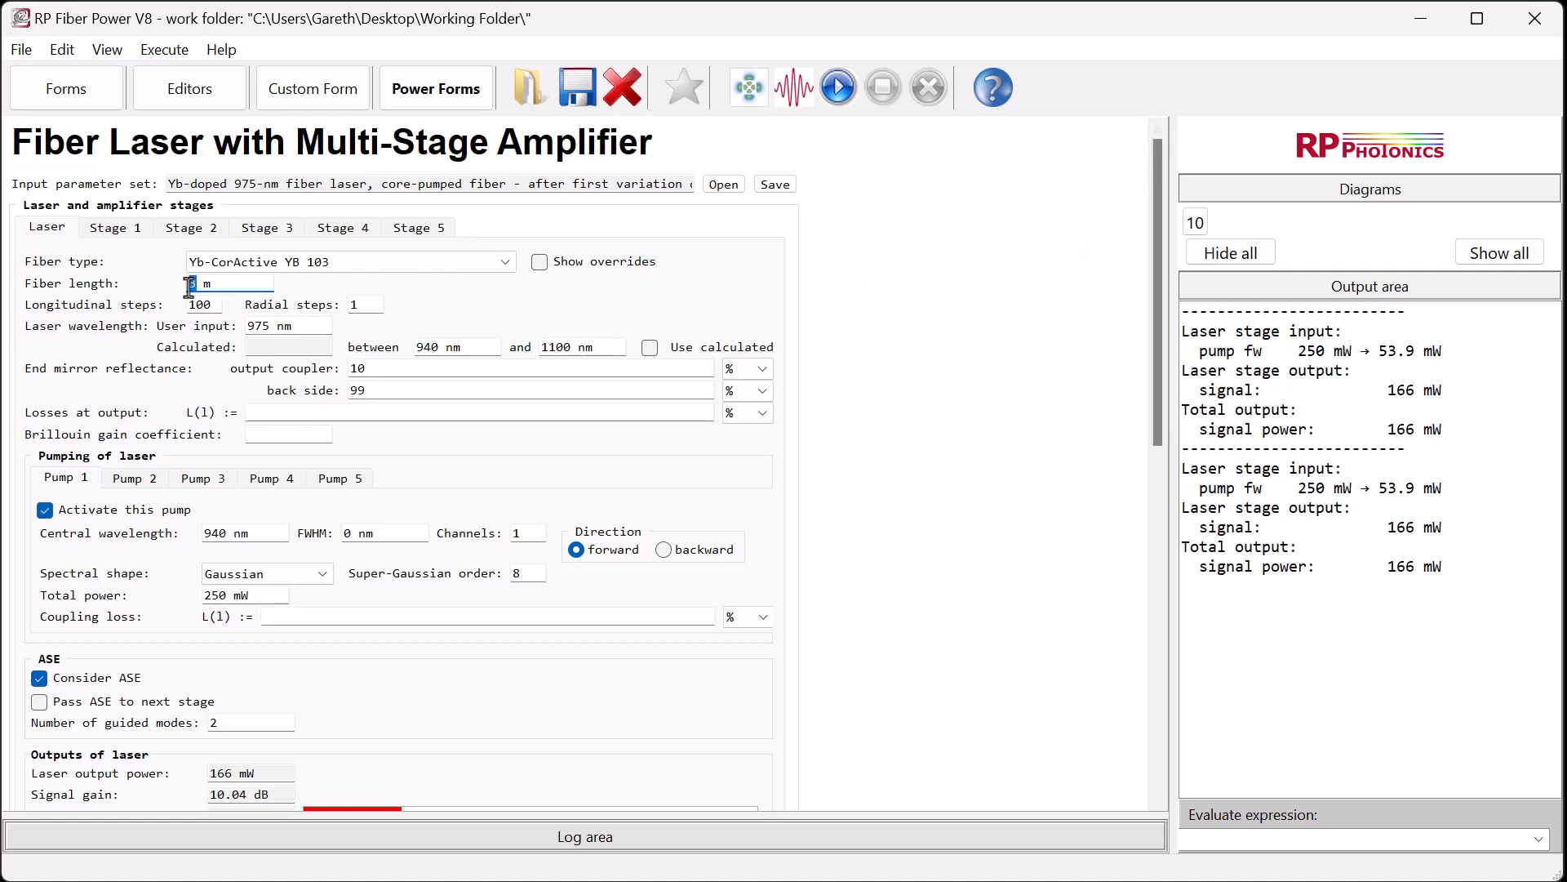
text(4.5)
drag(1159, 367, 1156, 553)
click(52, 731)
click(838, 86)
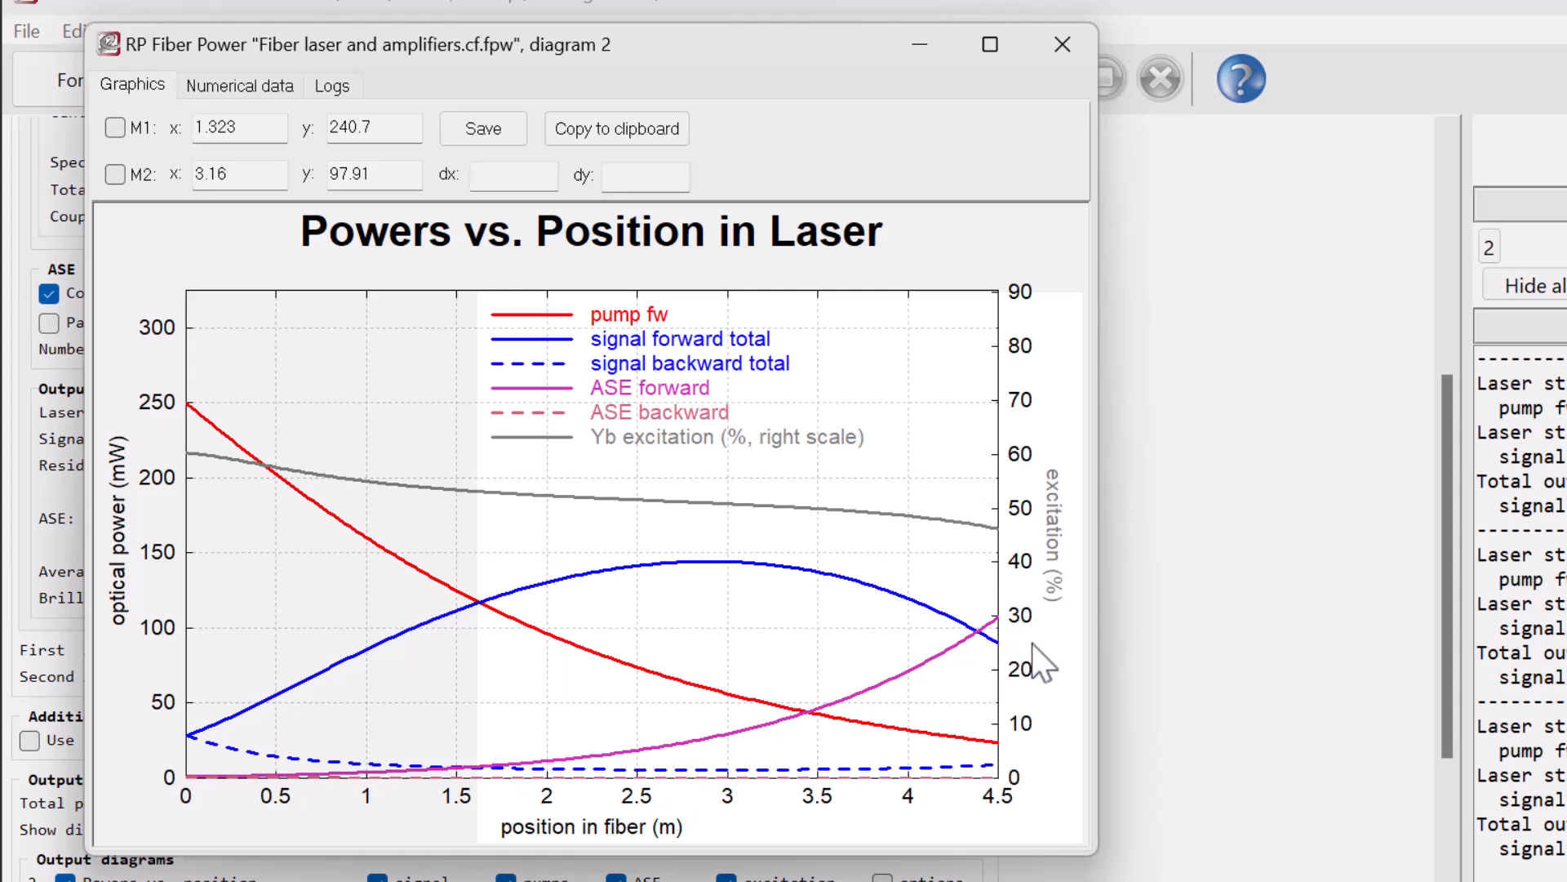
- Set the laser's fiber length to 3 m and rerun the simulation
drag(1446, 586, 1495, 334)
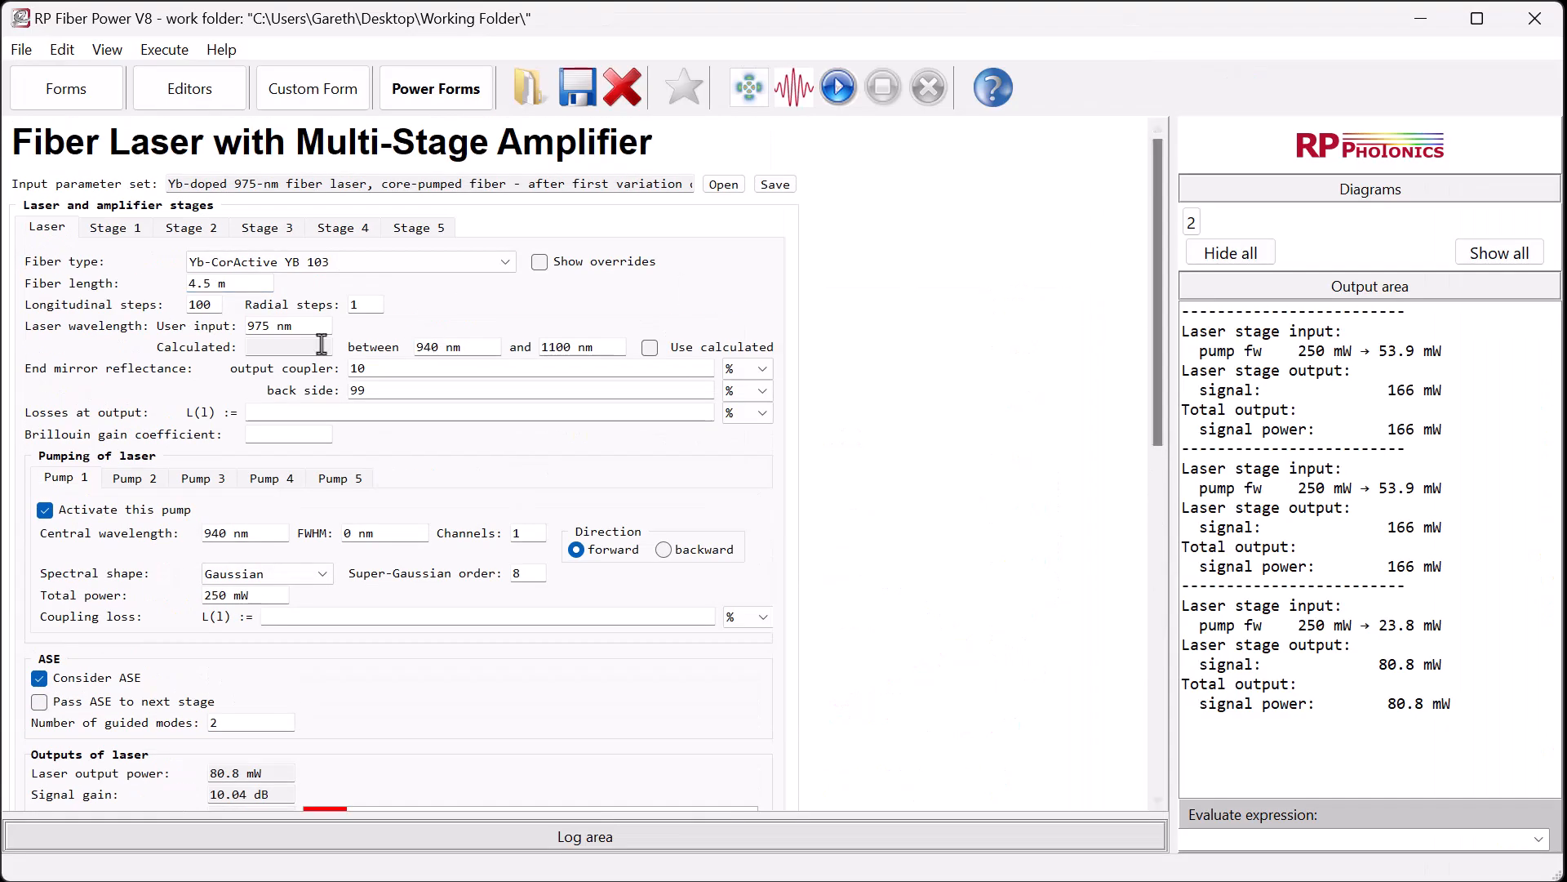
double_click(196, 283)
text(3)
click(838, 86)
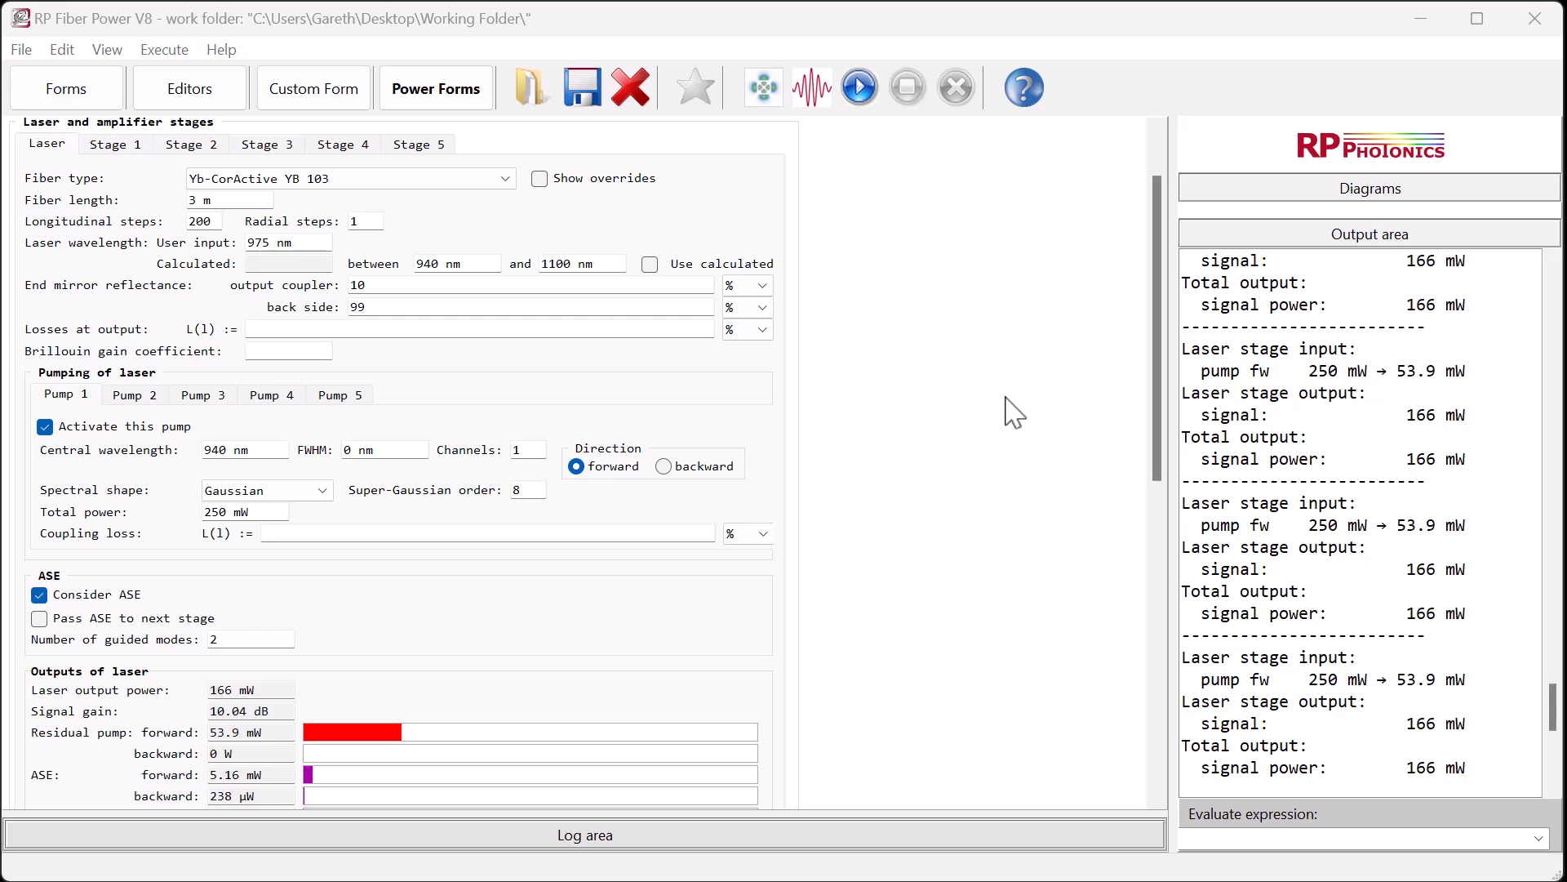
- Change the laser's fiber type to the double-clad Yb-CorActive DCF-YB-6-128
click(502, 179)
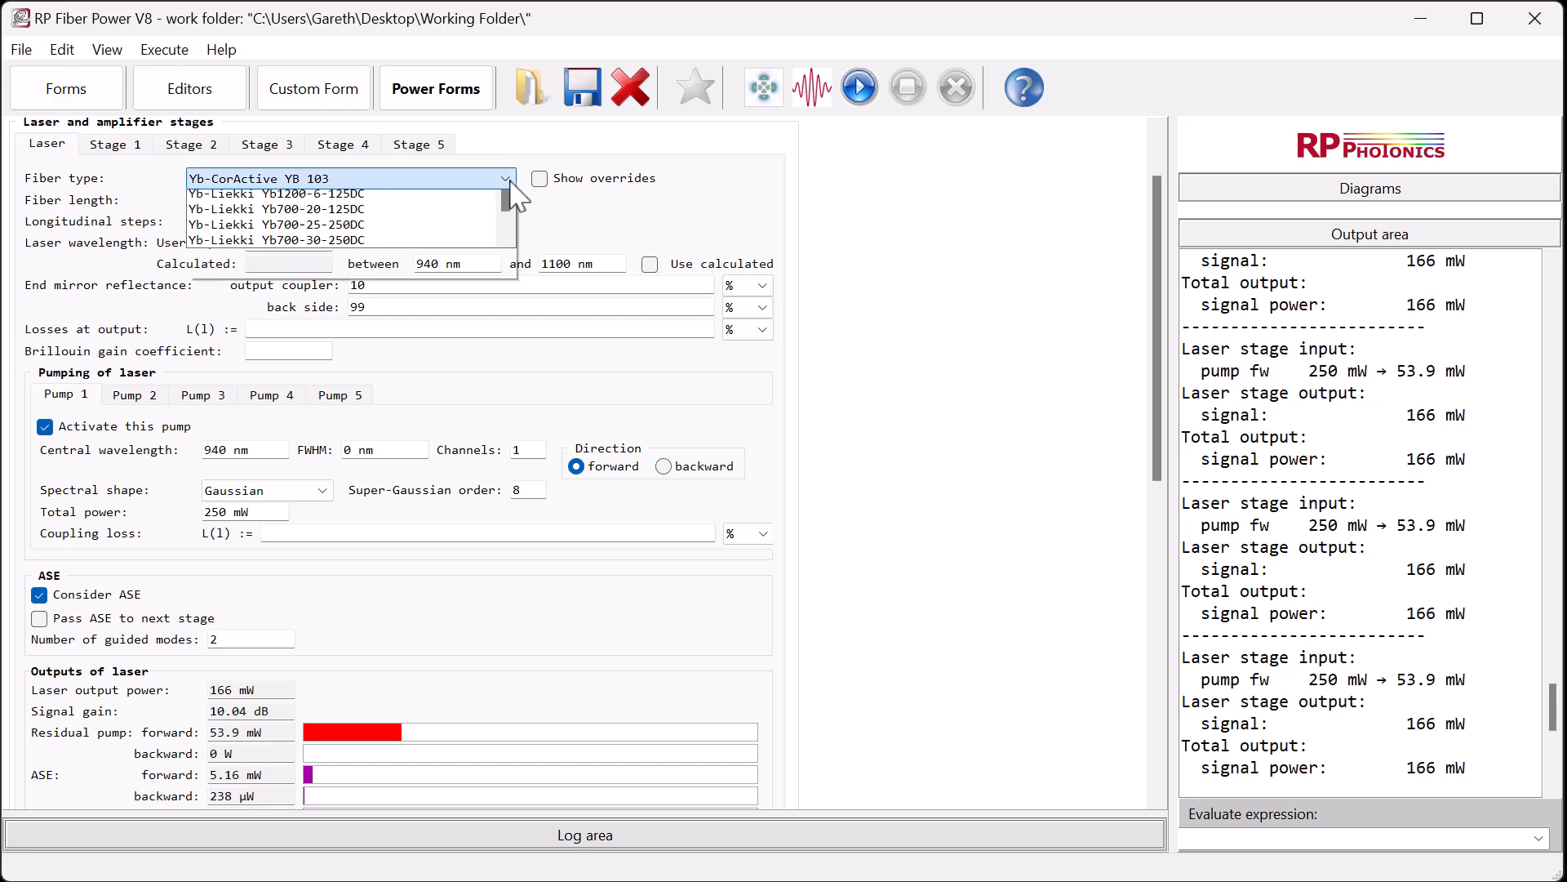
scroll(441, 270, up, 3)
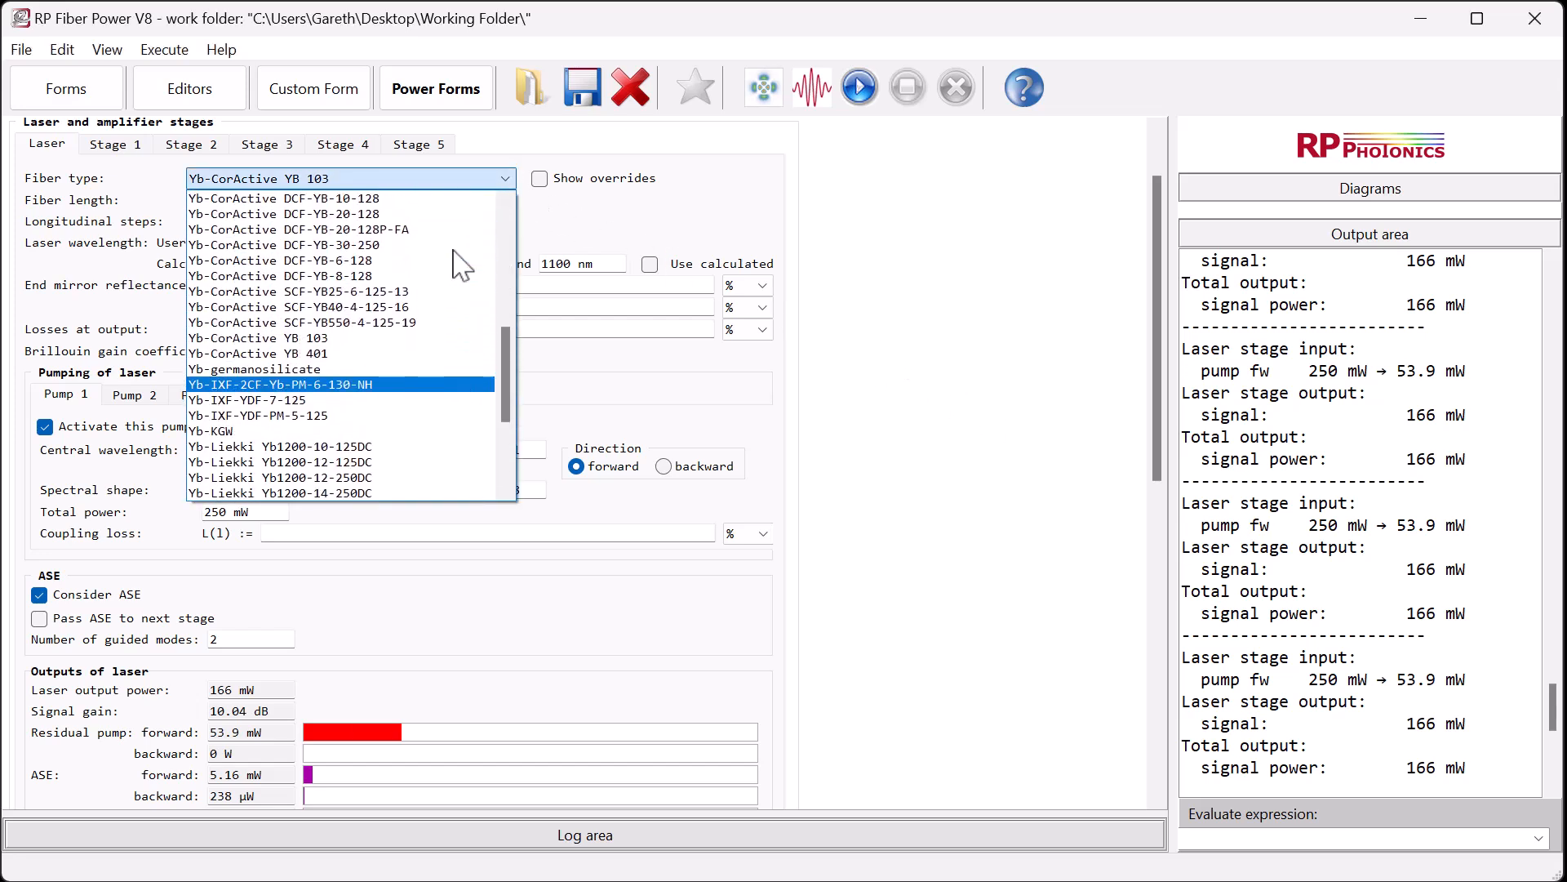
click(391, 261)
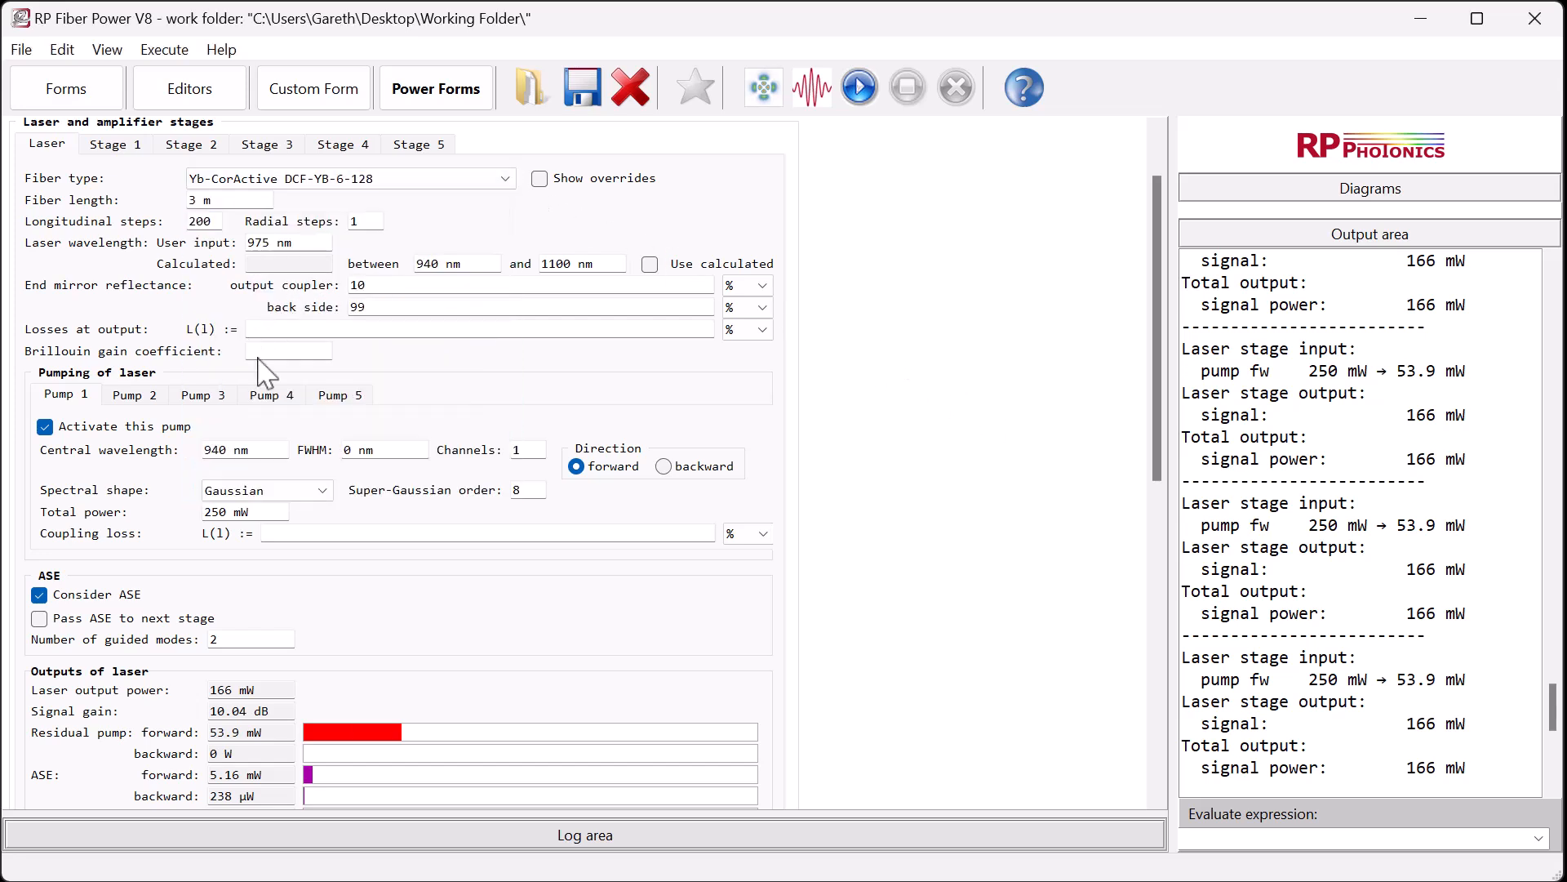
- Set pump 1 to a central wavelength of 920 nm and a total power of 50 W, and run the simulation
click(218, 450)
key(BackSpace)
text(2)
drag(287, 512, 165, 513)
text(50 W)
click(859, 88)
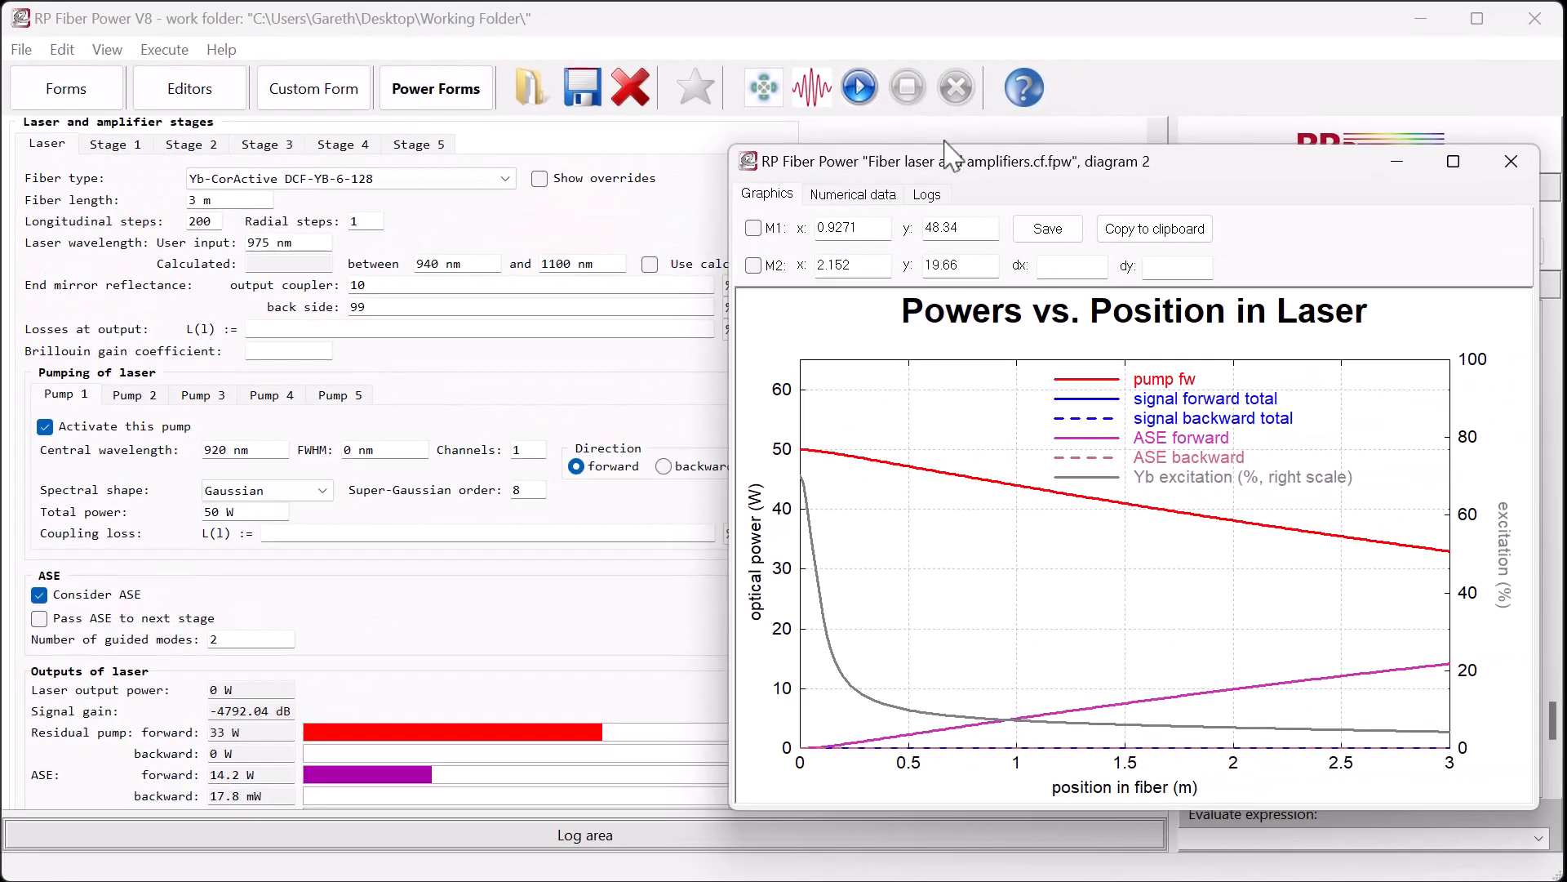
- Define the back side mirror reflectance as 100 * (abs(l - 975 nm) < 0.1 nm) and rerun the simulation
click(943, 141)
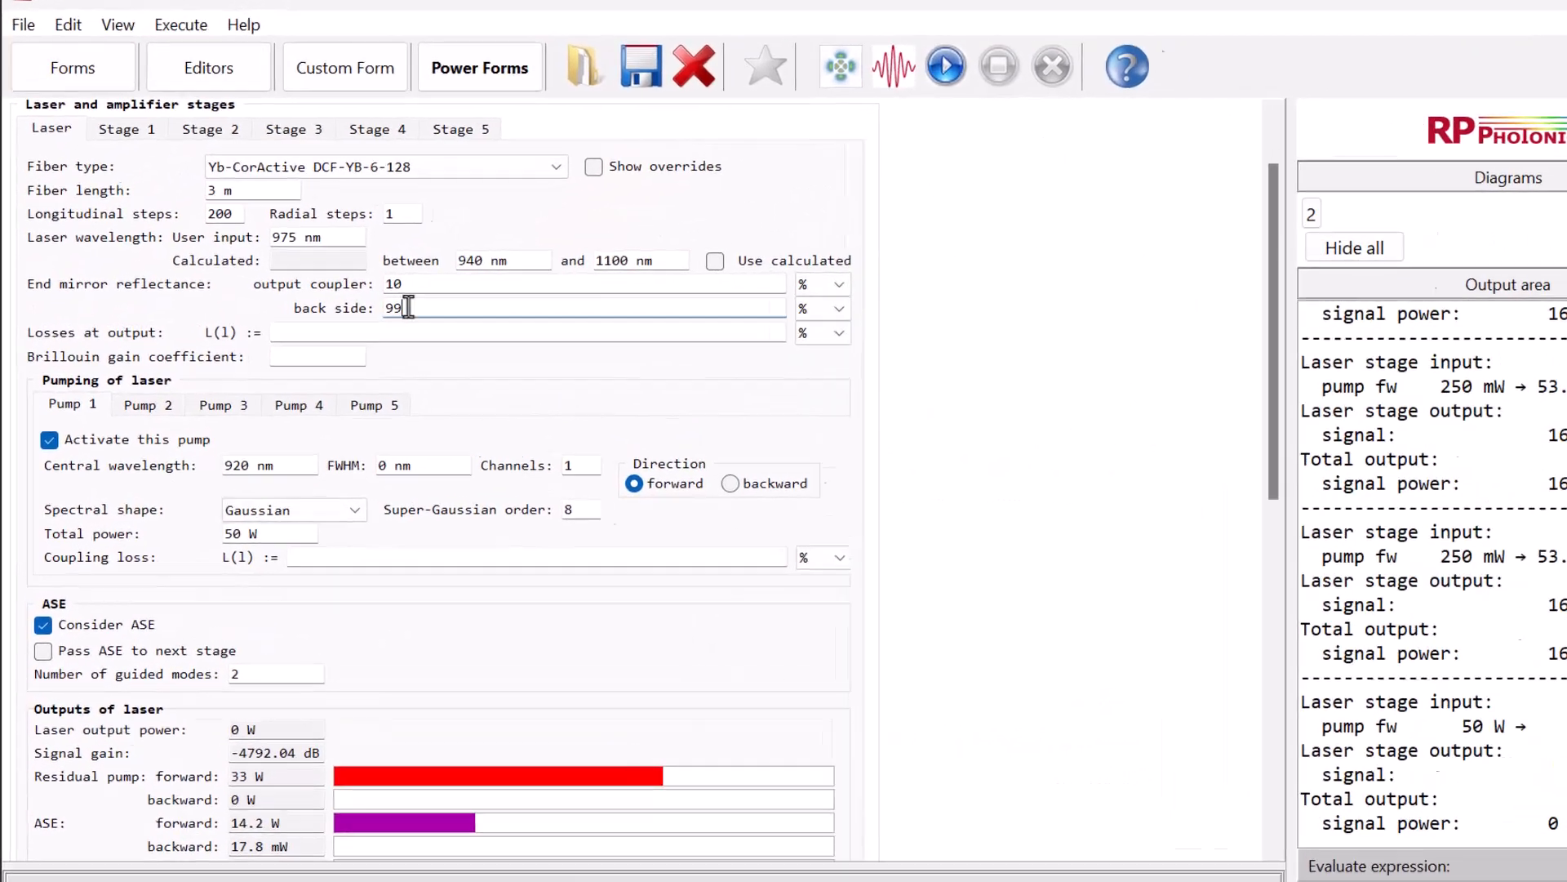
double_click(360, 307)
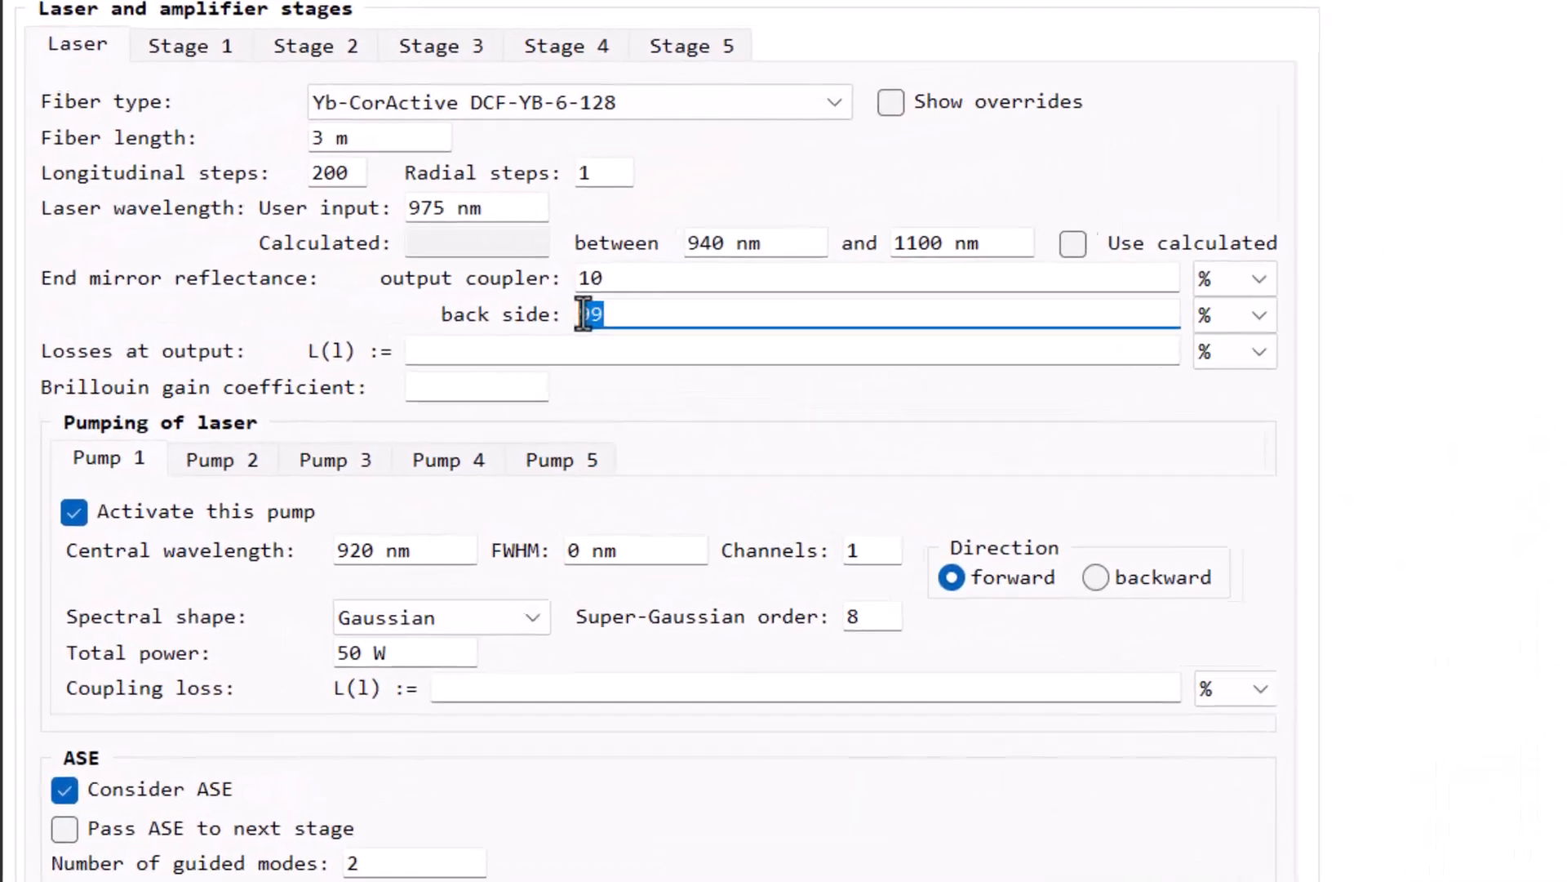
text(100 * (abs(l - 975 nm) < 0.1 nm))
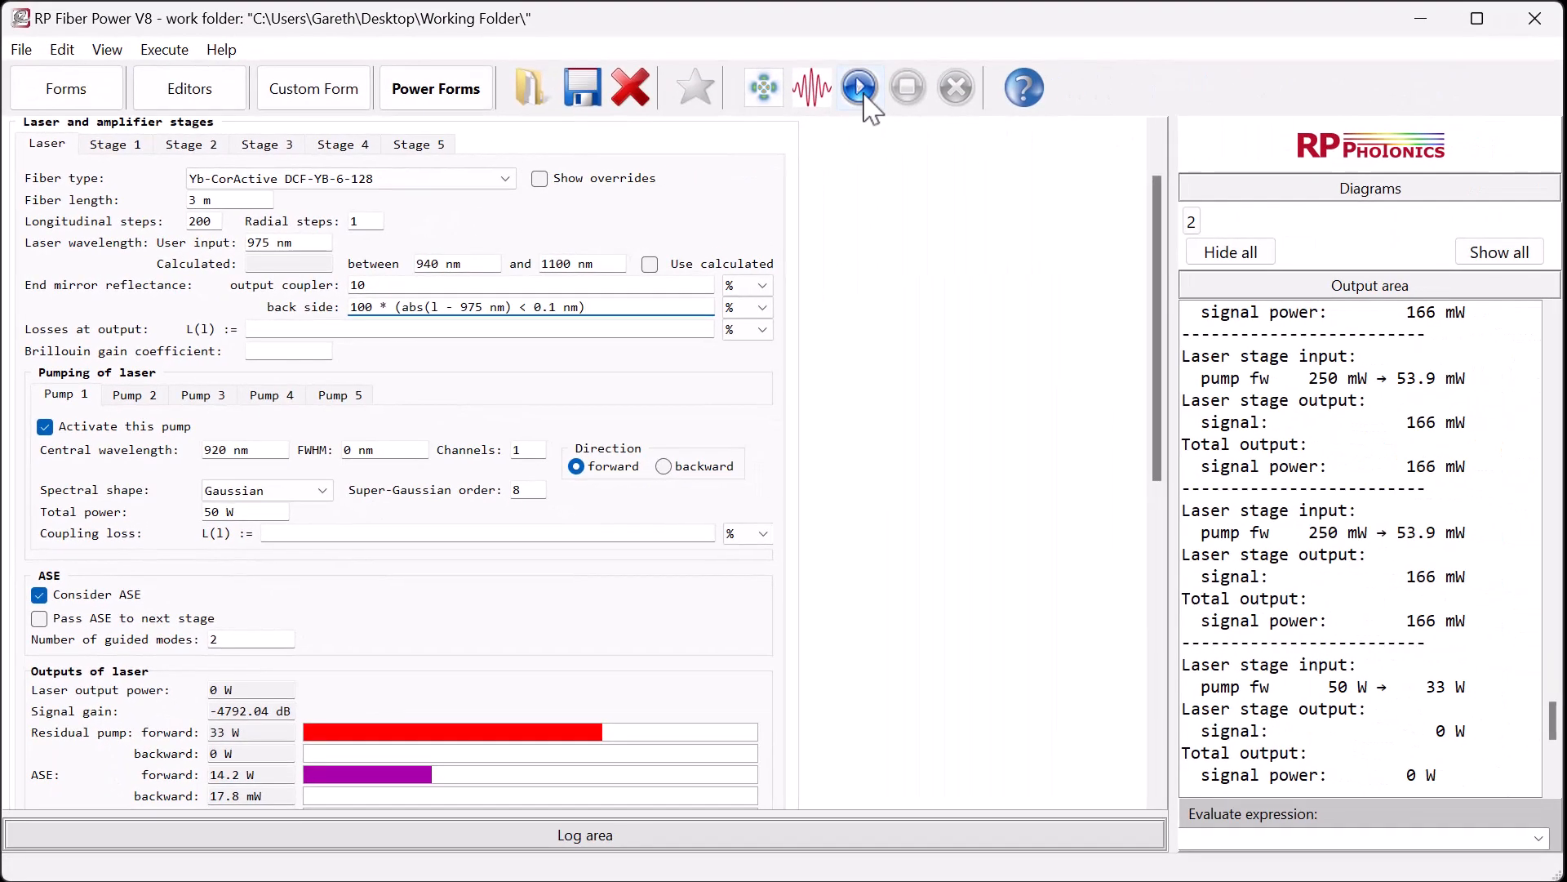
click(859, 86)
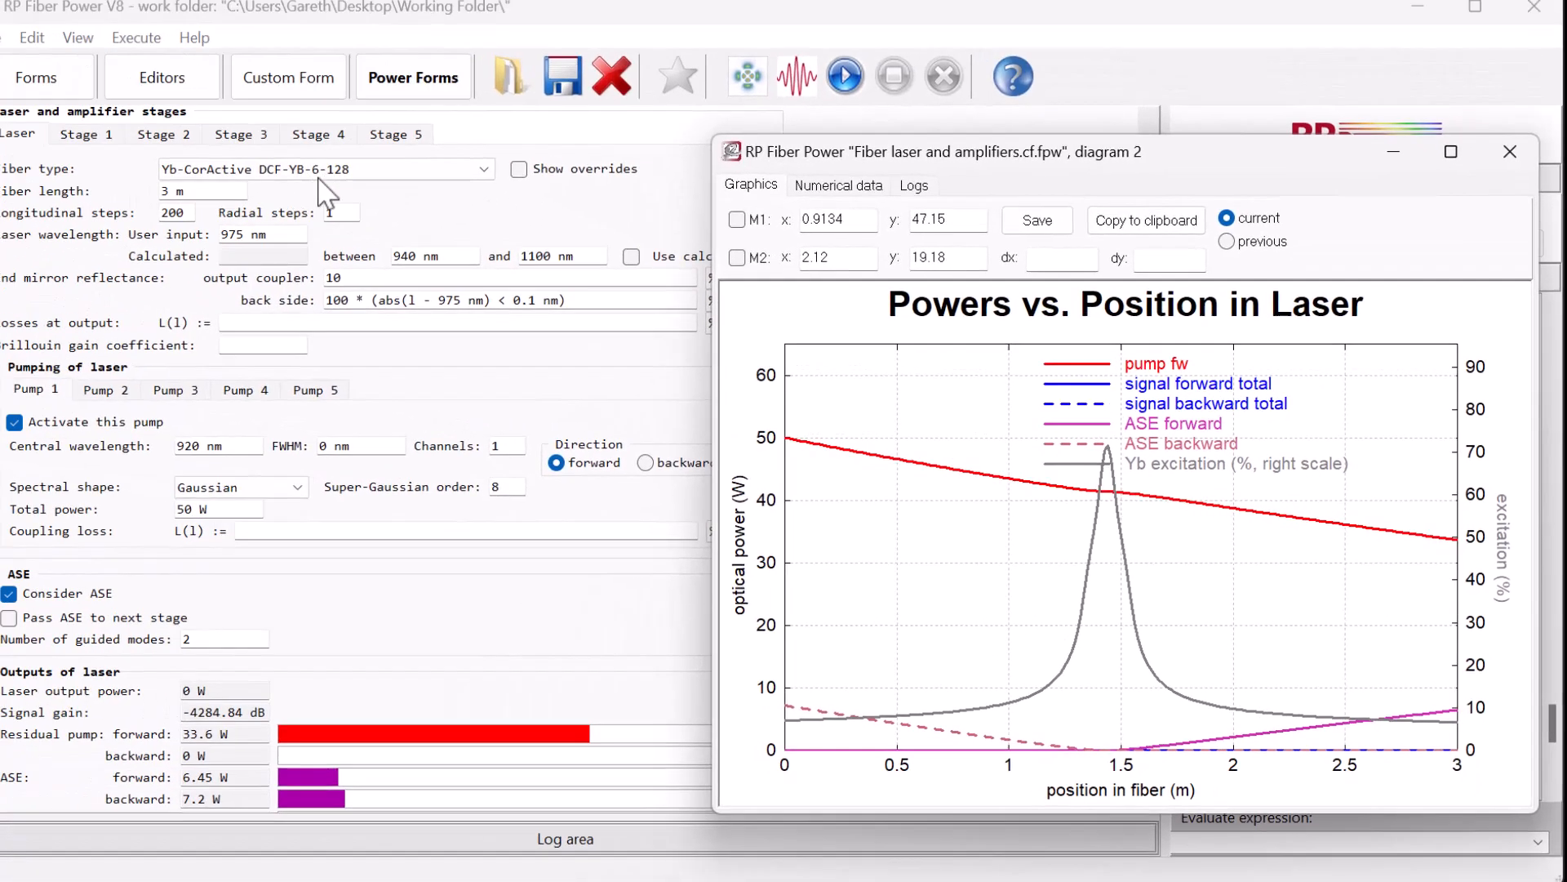
- Set the laser's fiber length to 10 m and rerun the simulation
click(245, 198)
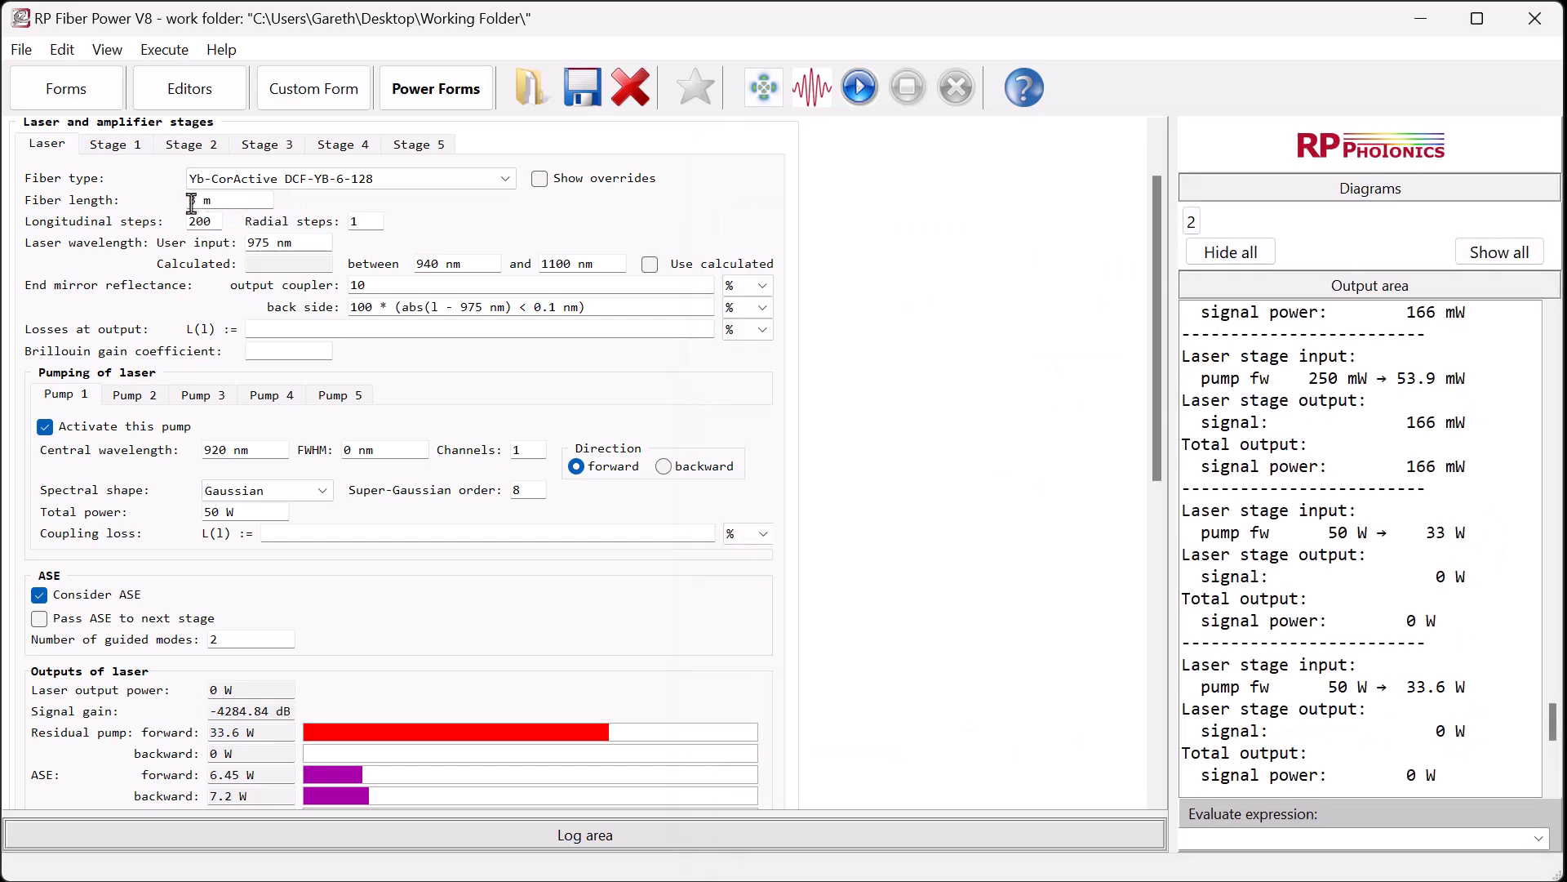
double_click(193, 202)
text(10)
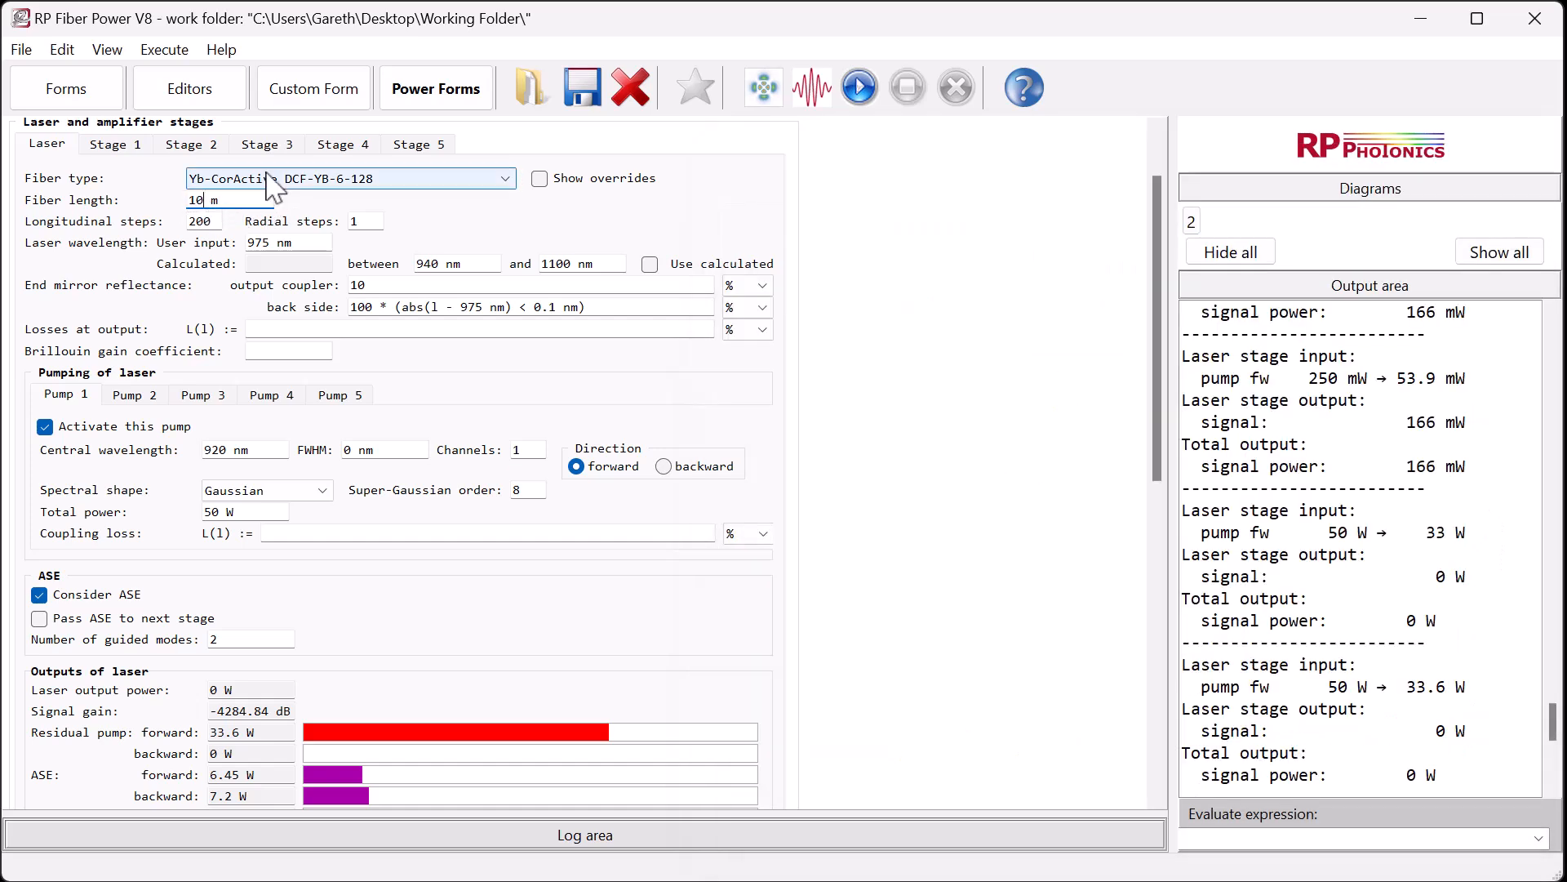
click(858, 89)
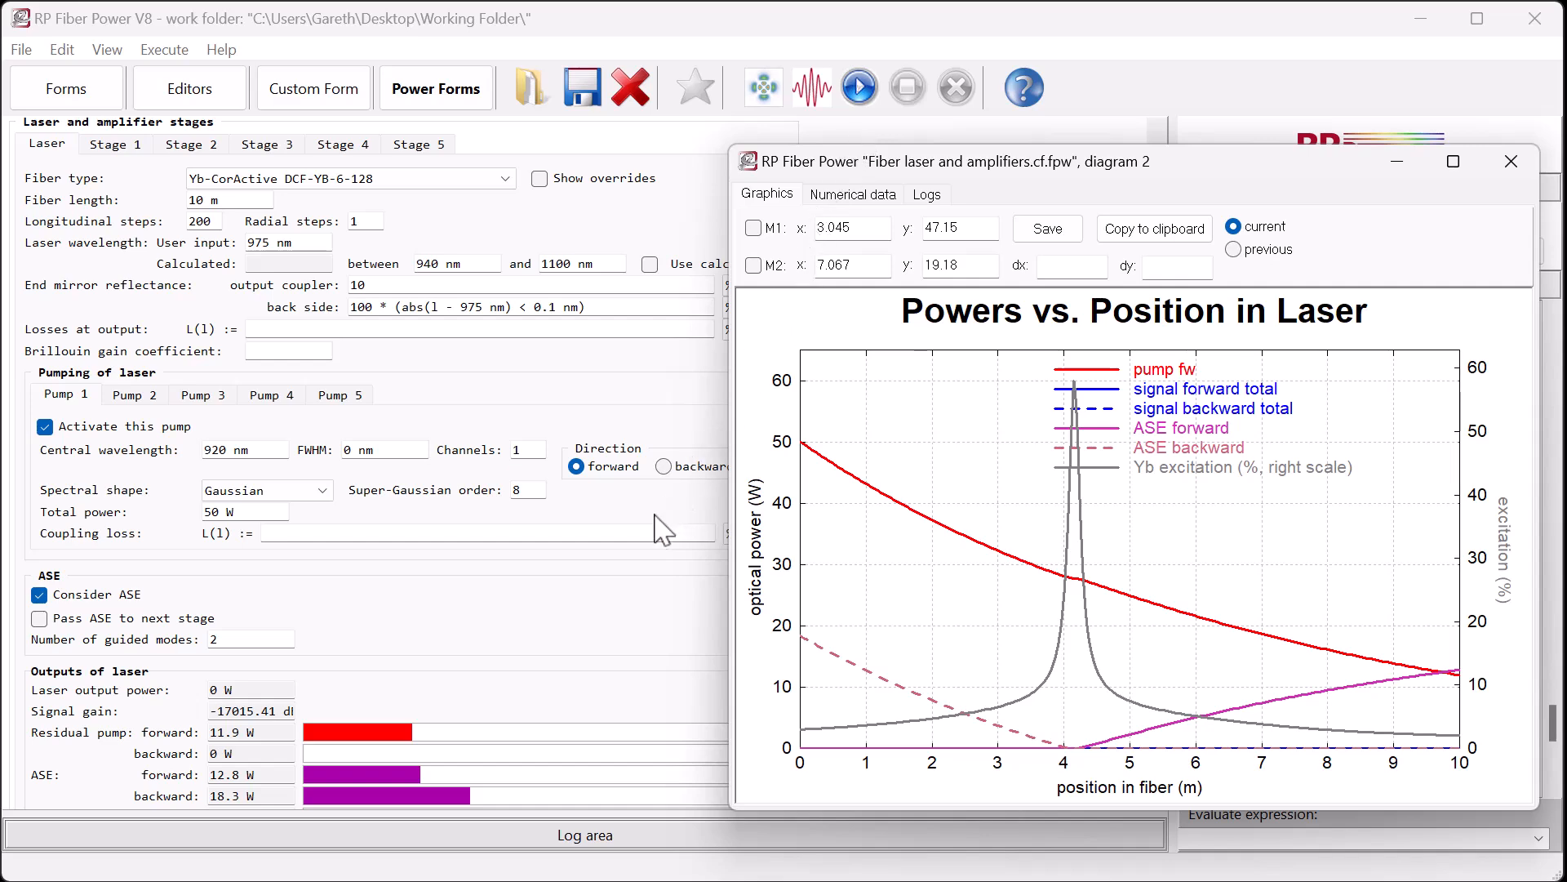
- Replace the powers vs. position diagram with the output ASE spectra on a vertical log scale, and run the simulation
click(597, 618)
scroll(525, 647, down, 5)
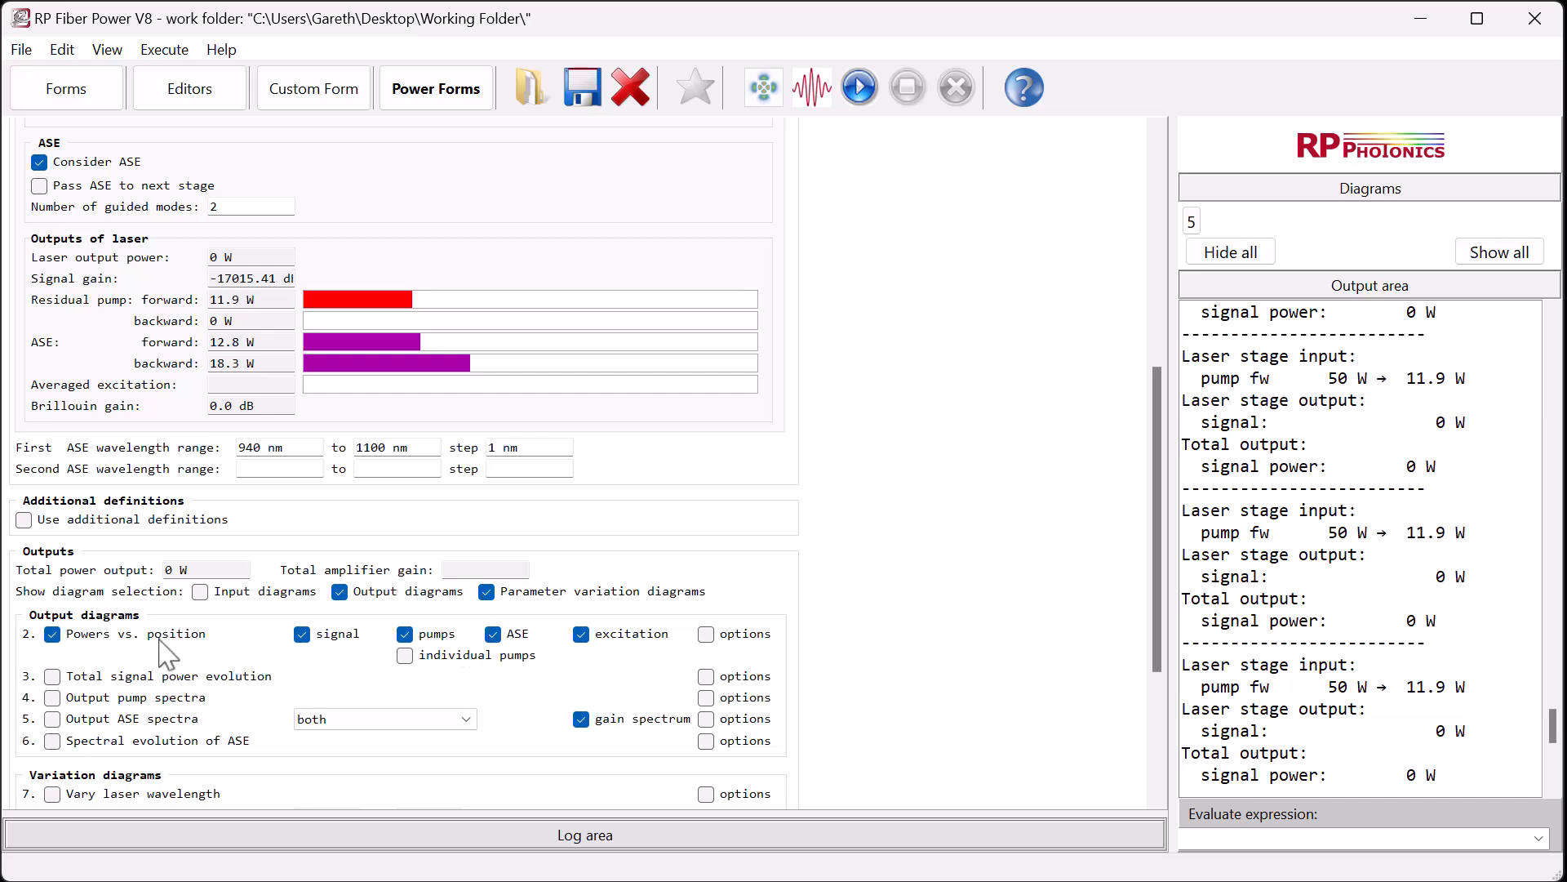
click(52, 633)
click(52, 718)
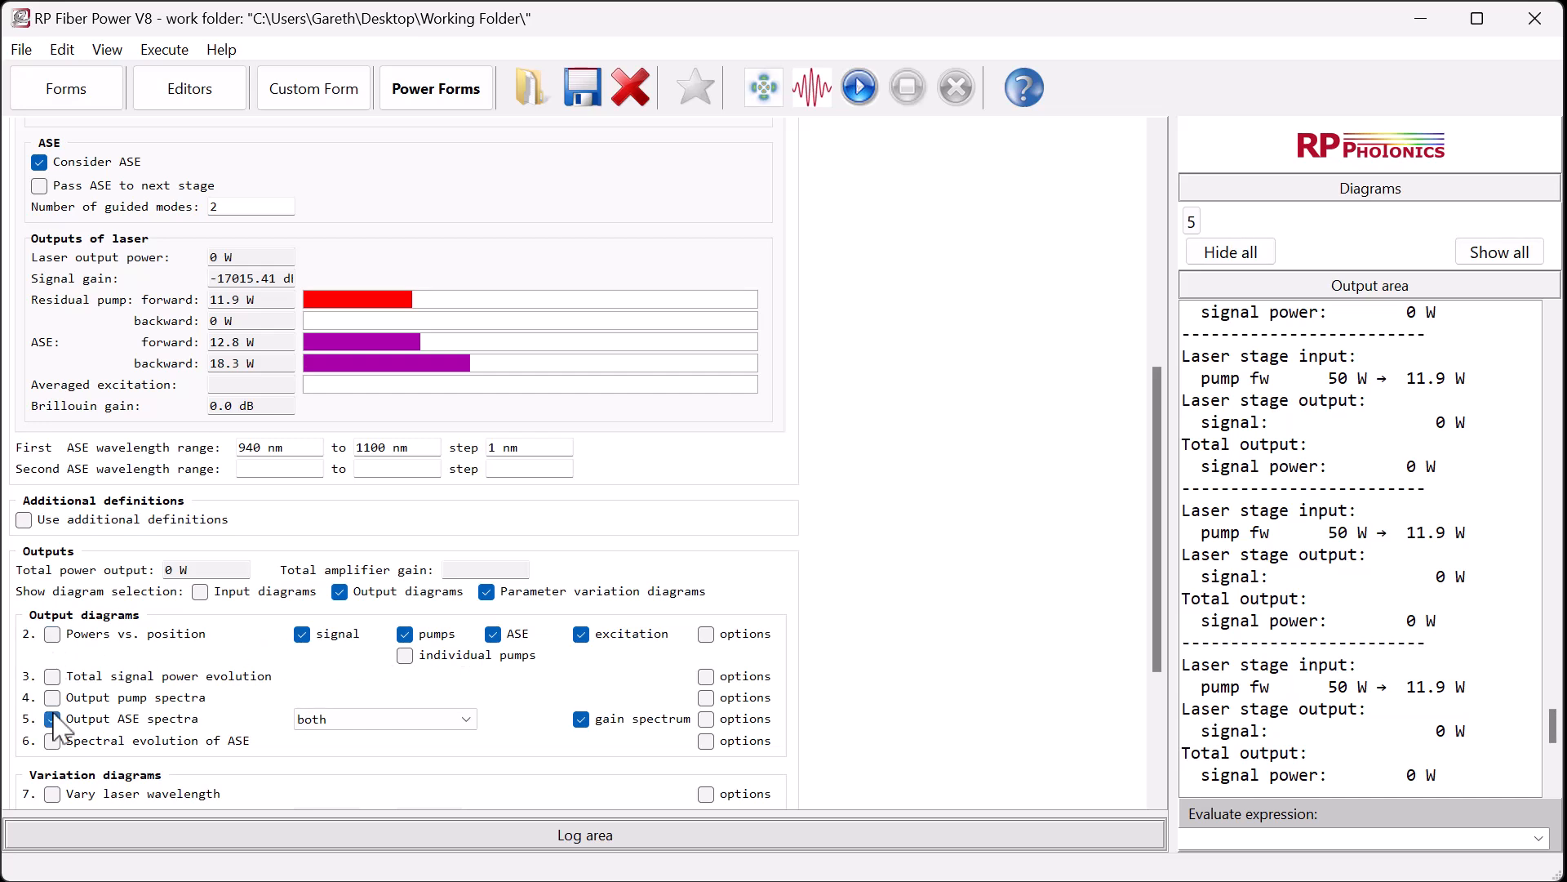
click(706, 719)
click(52, 764)
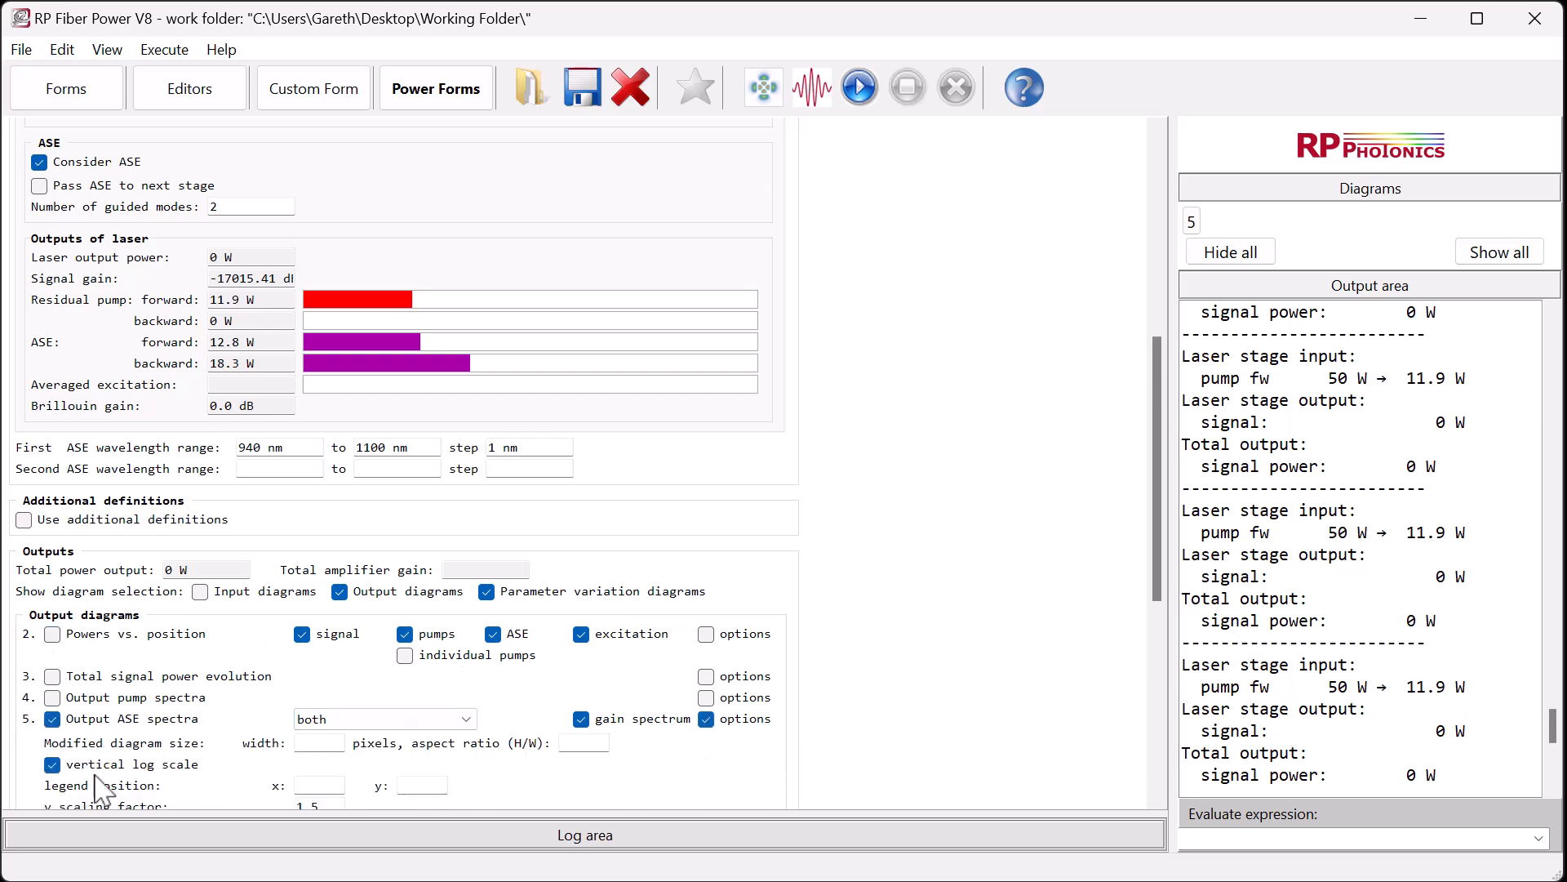
click(706, 718)
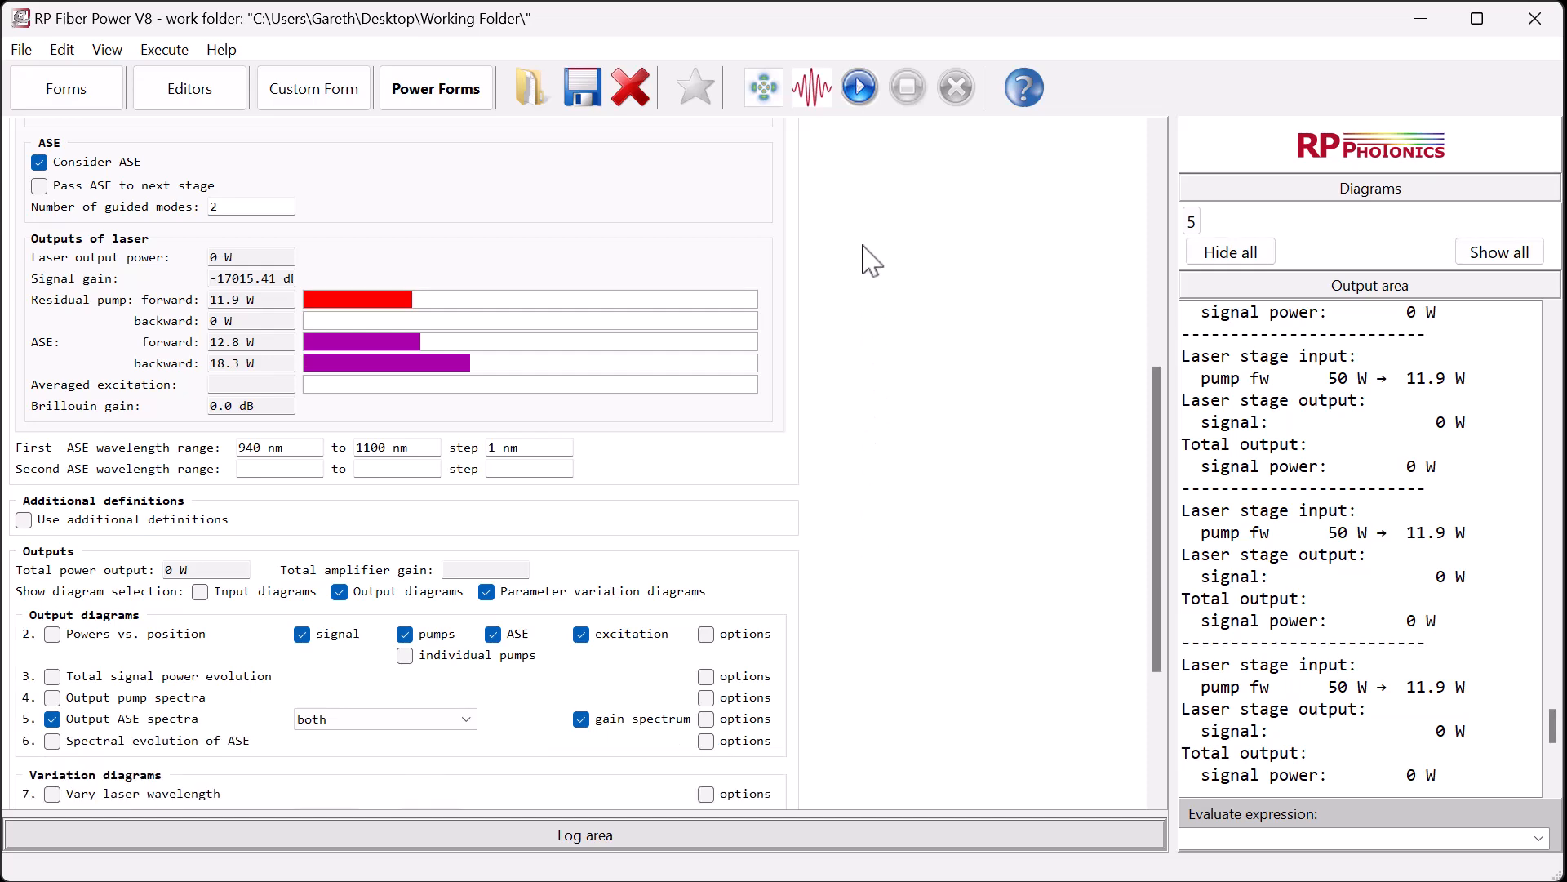
click(861, 85)
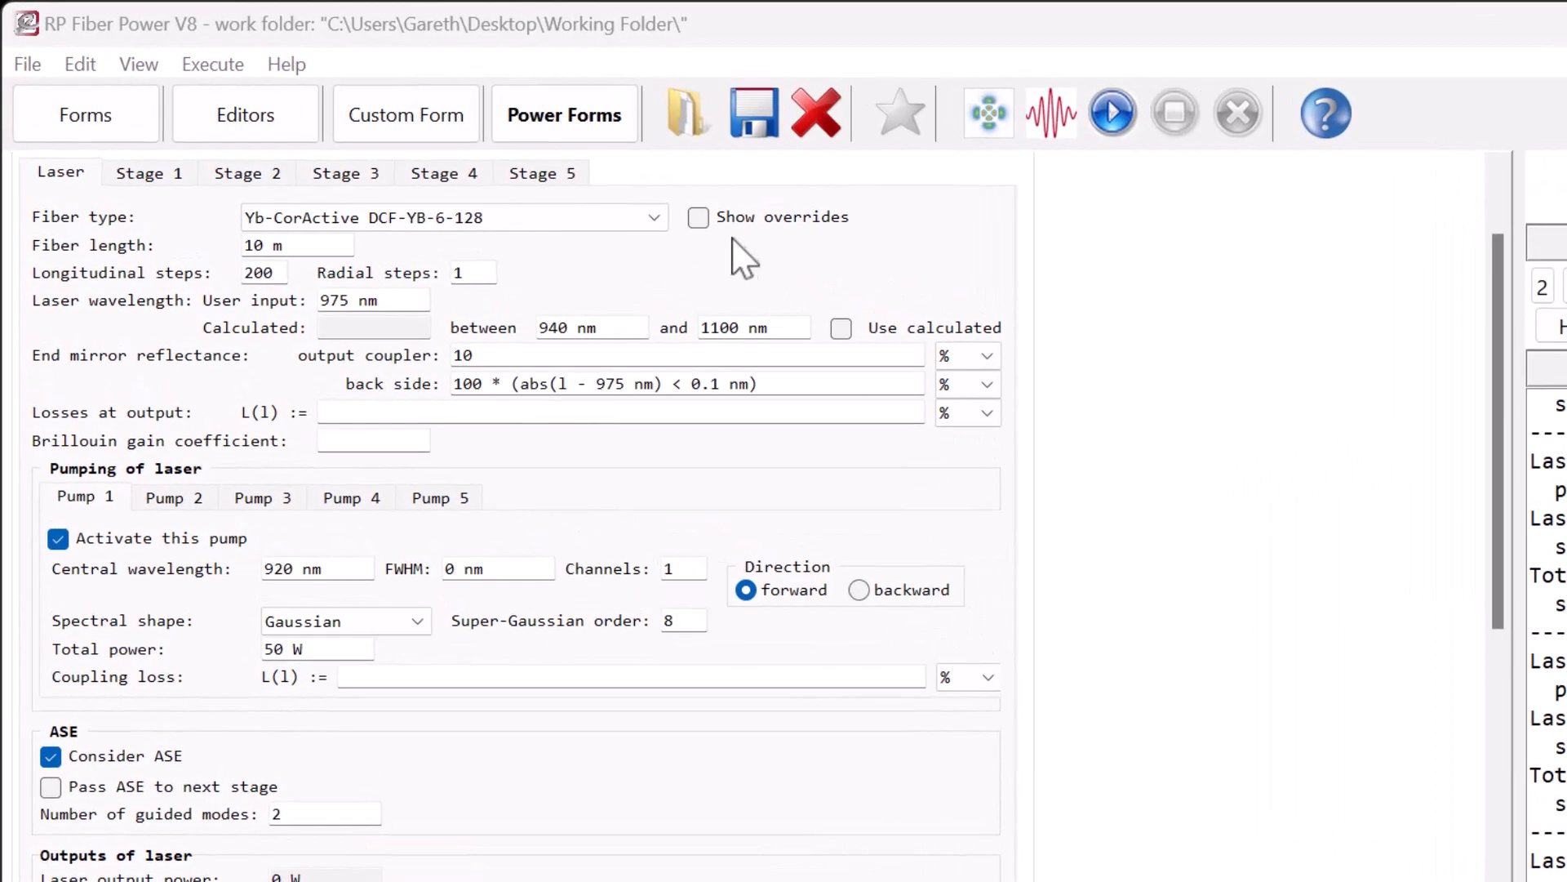
- Override the fiber's doping density with 220e24 /m³ and the radial expression 4.5 um <= r <= 5 um
click(699, 218)
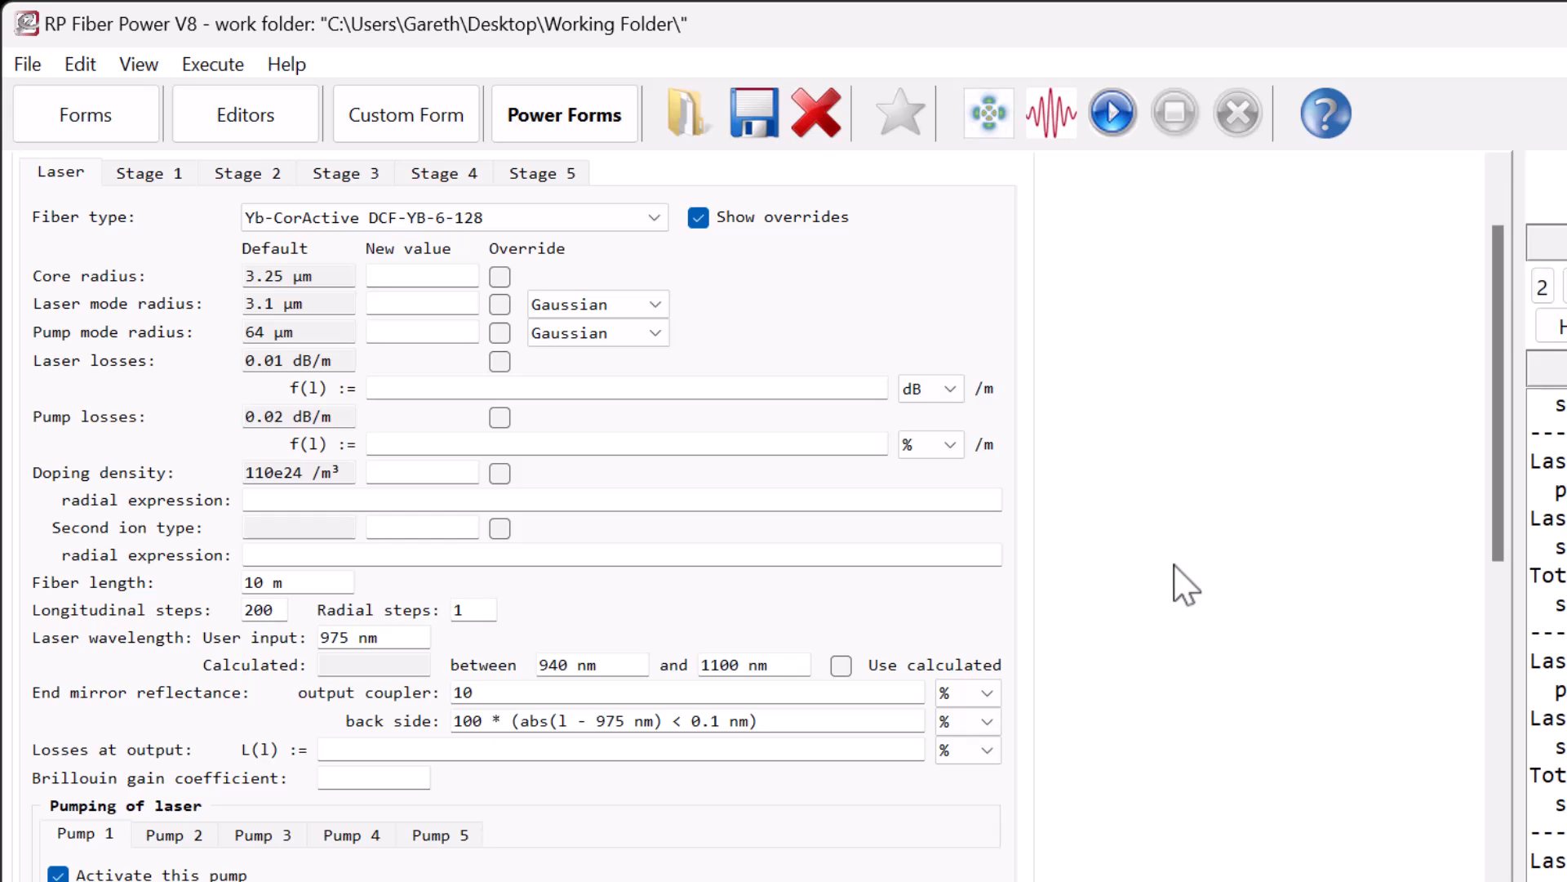
click(452, 499)
text(4.5 um <= r <= 5 um)
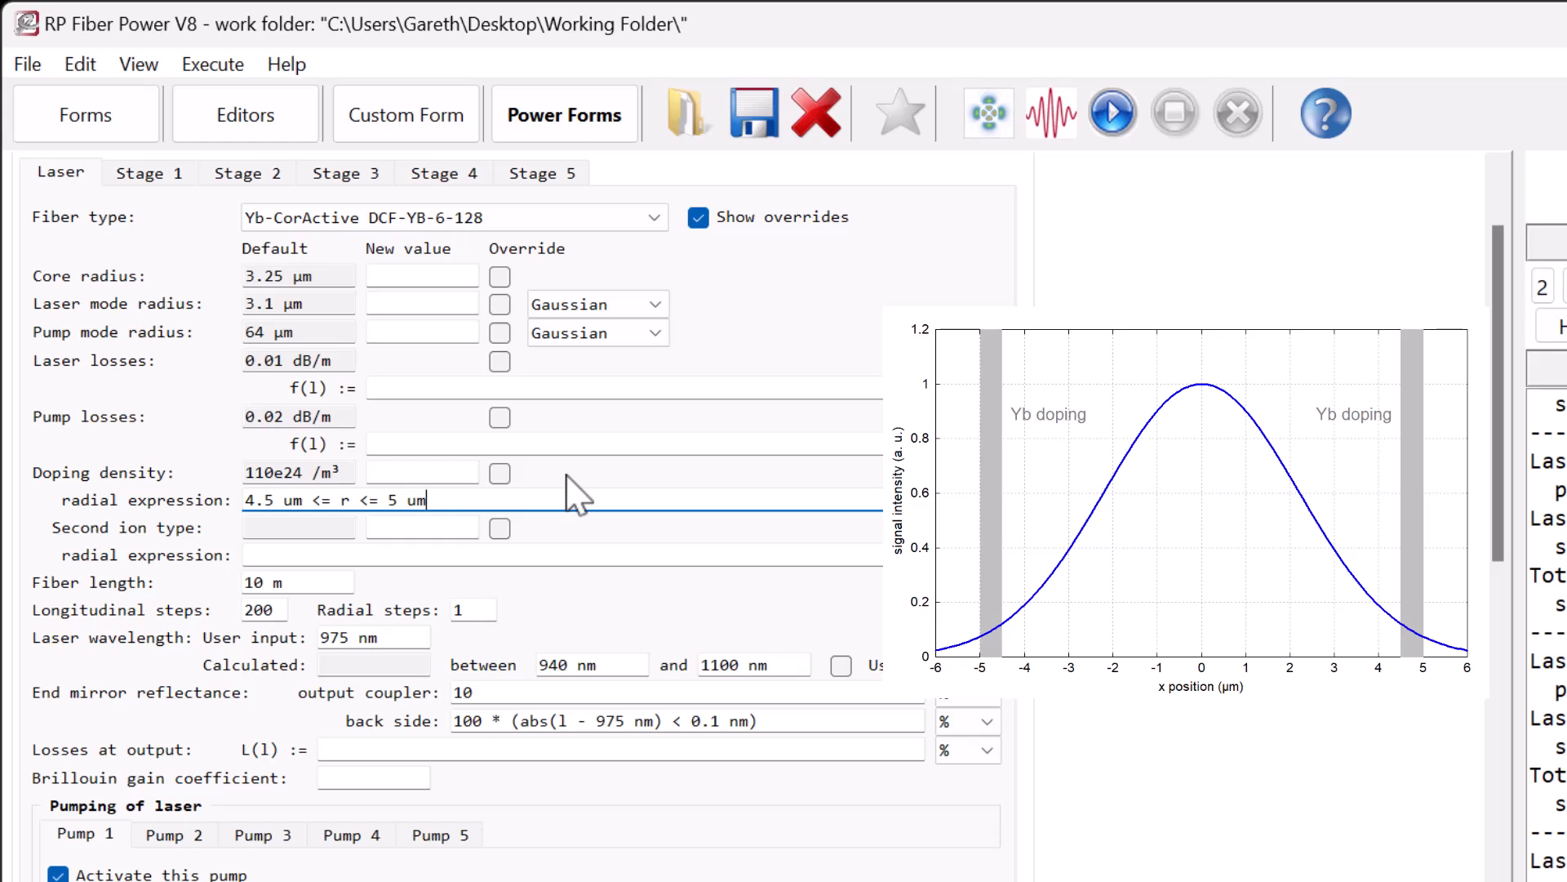
click(447, 473)
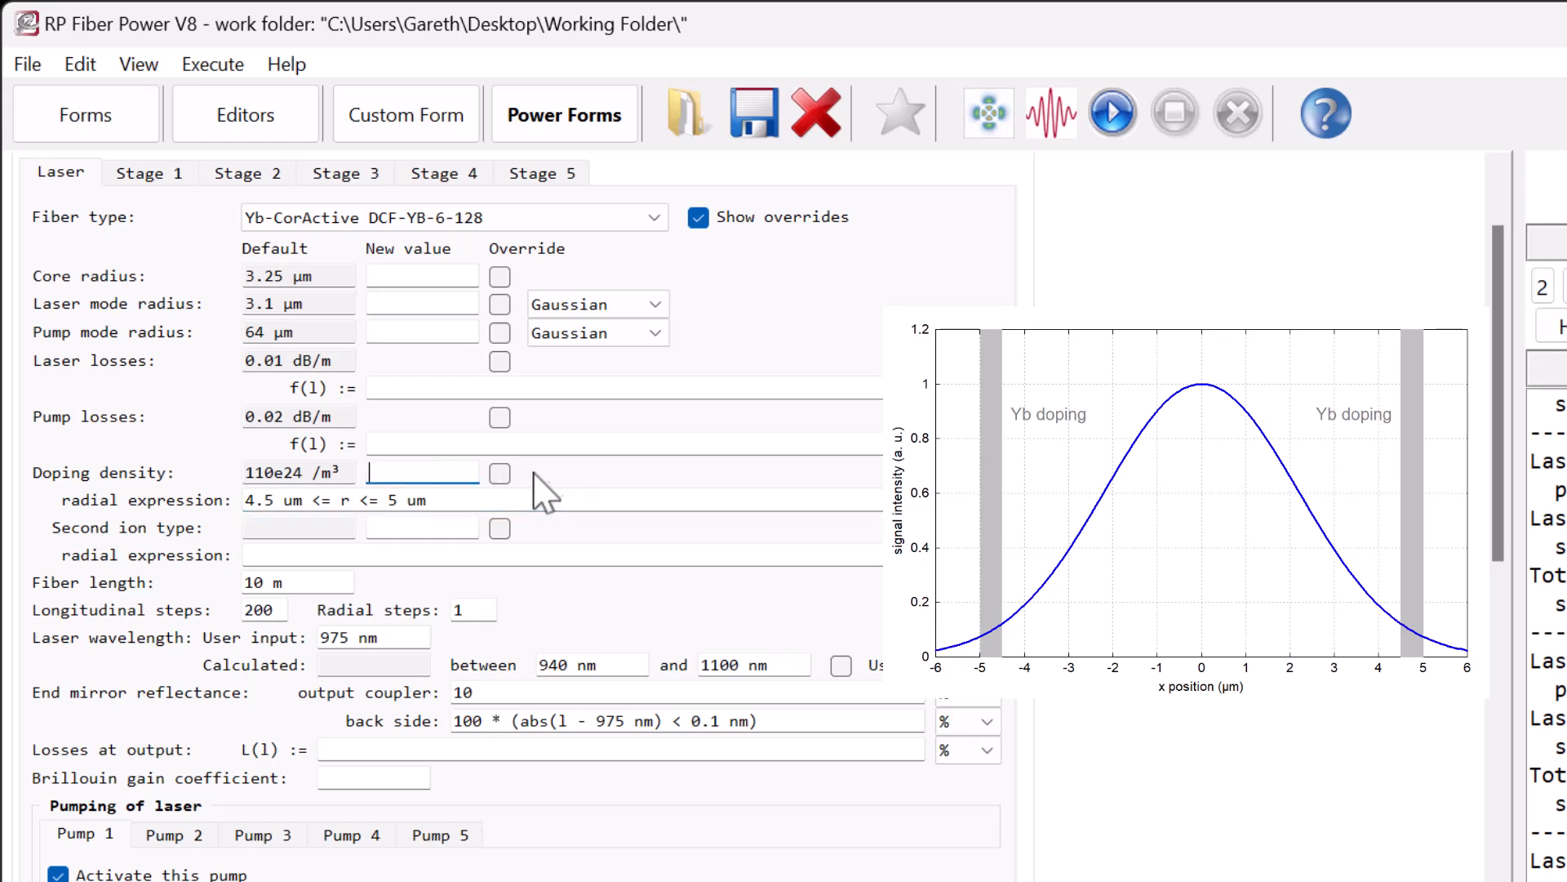
text(220e24)
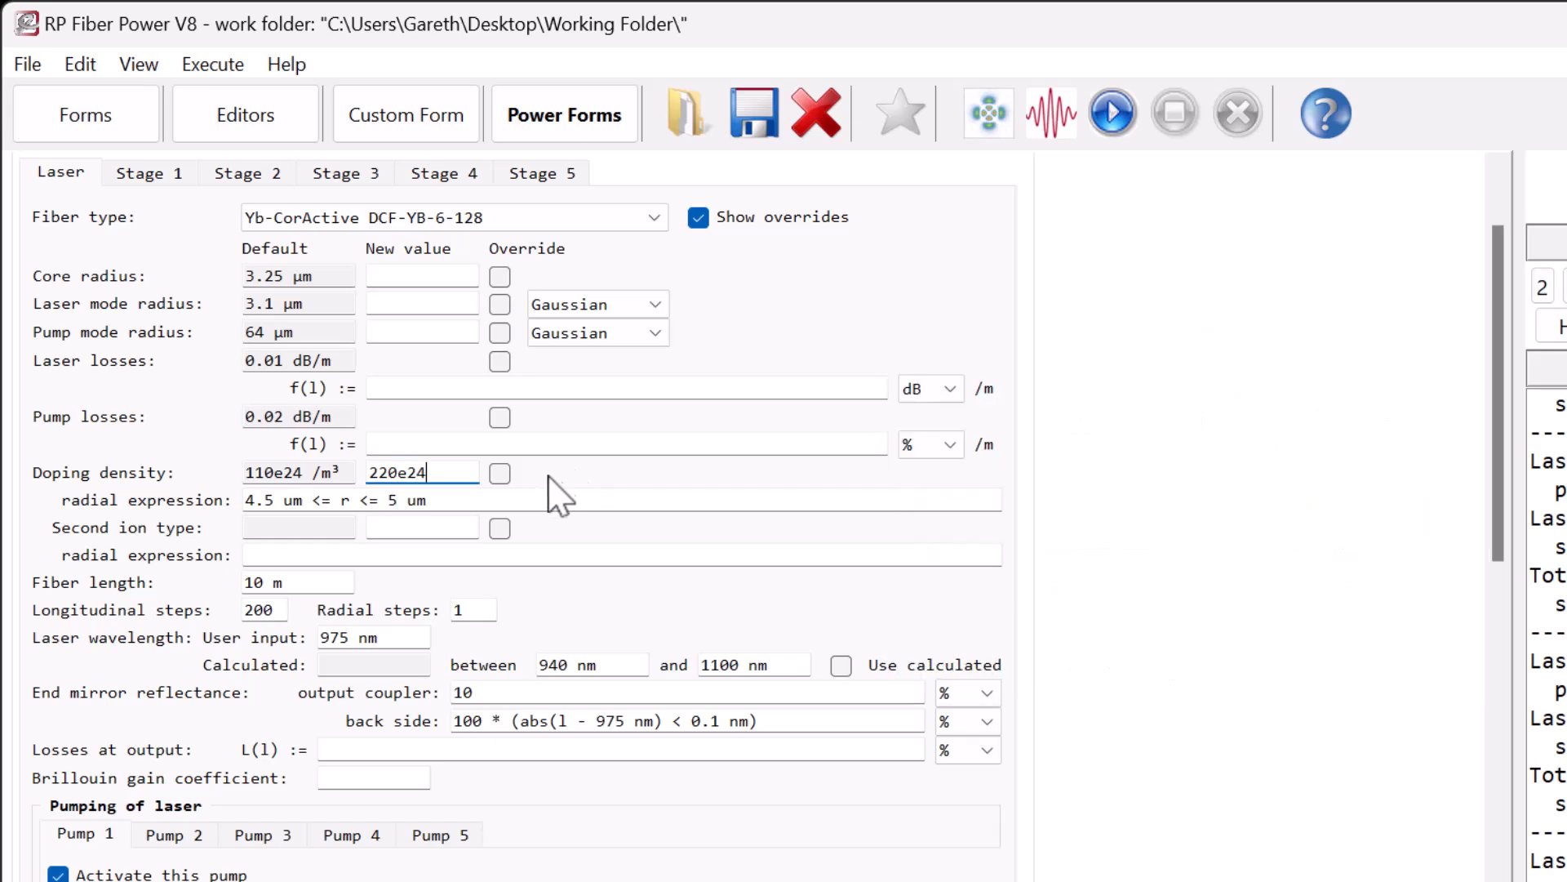
key(Return)
click(500, 473)
- Override the core radius with 5 um and hide the fiber overrides
click(420, 278)
text(5 um)
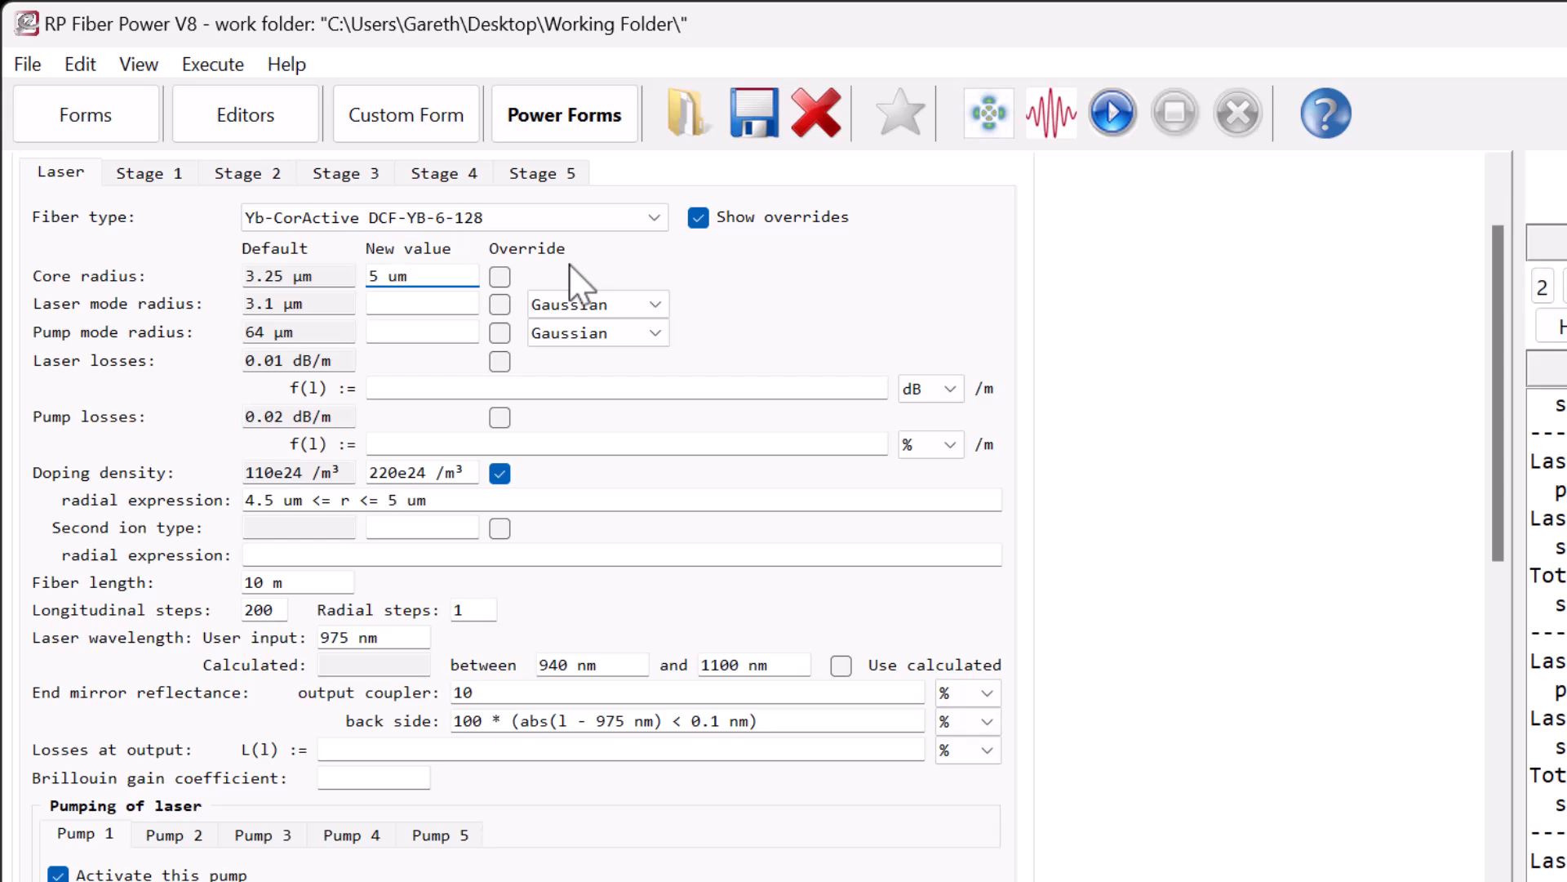
click(500, 277)
click(698, 217)
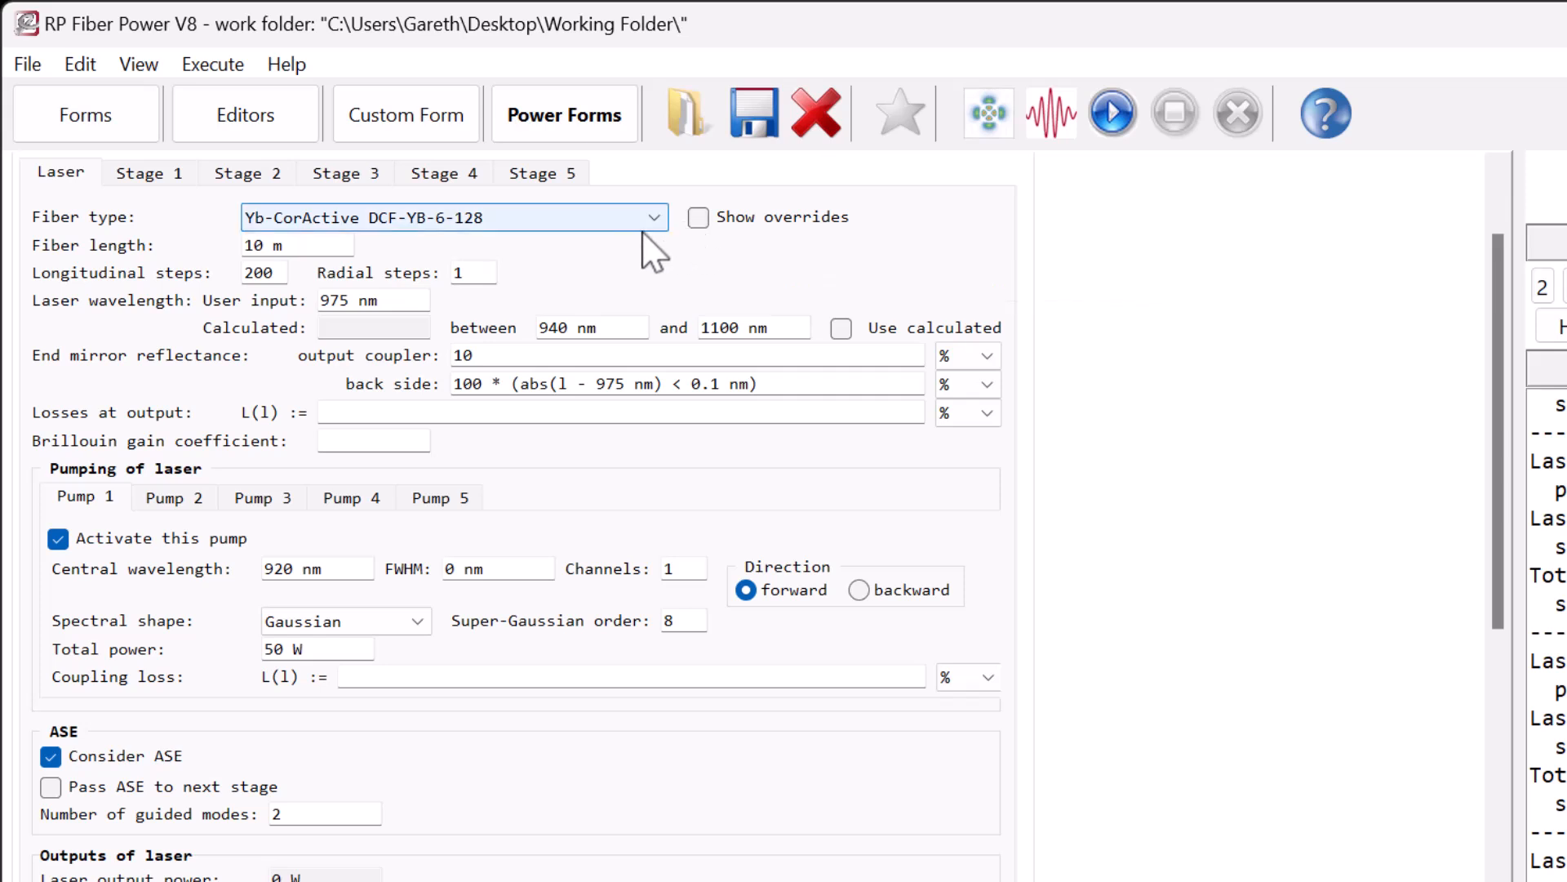
- Set the fiber length to 20 m and the radial steps to 10, and run the simulation
double_click(249, 242)
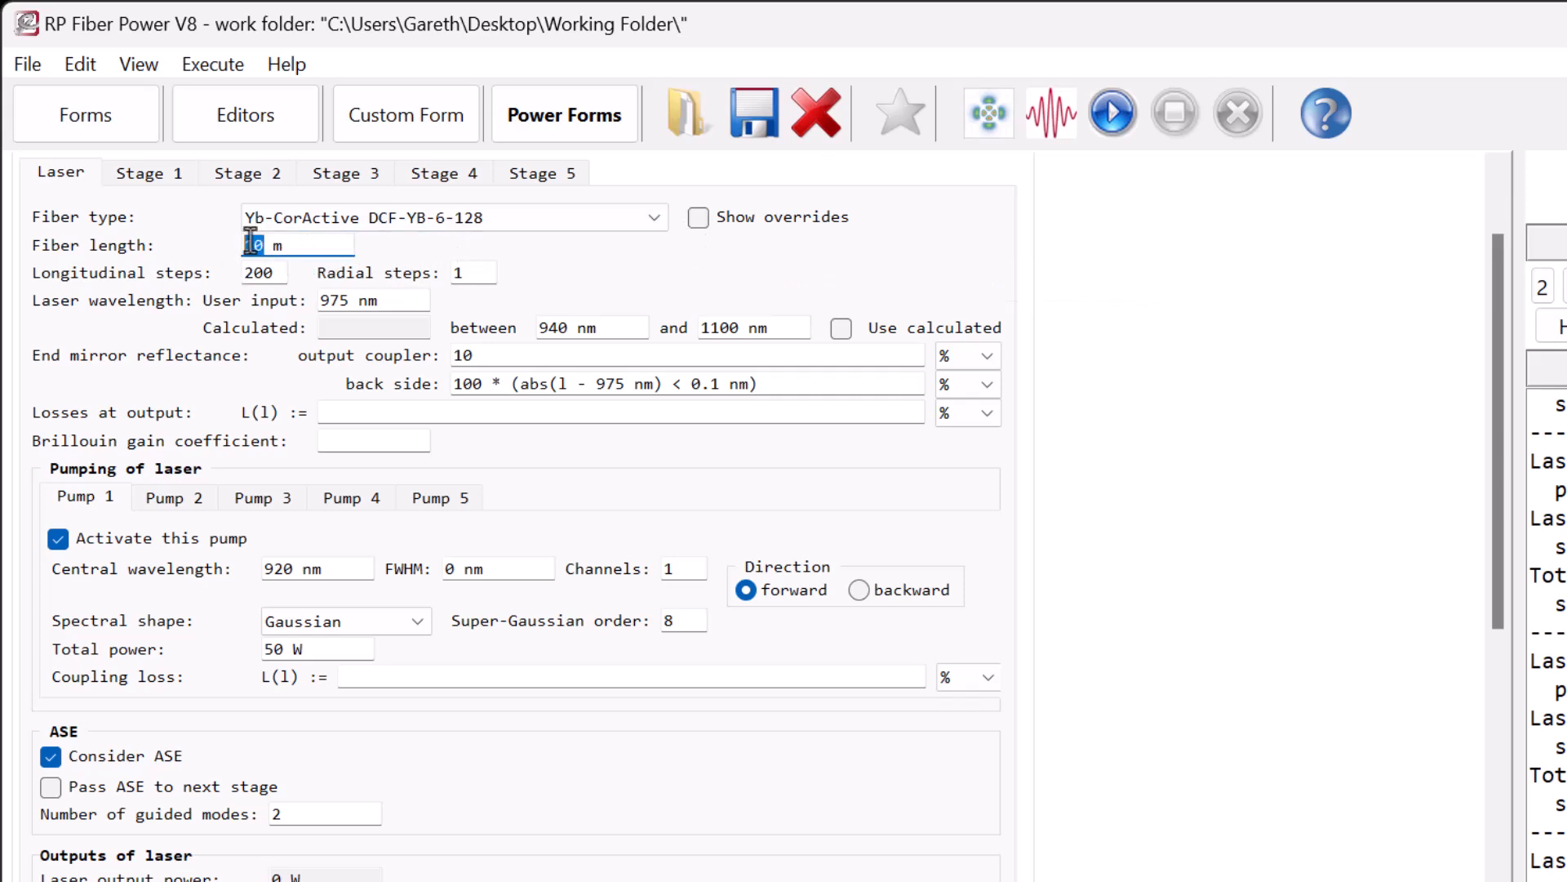
text(20)
double_click(459, 272)
text(10)
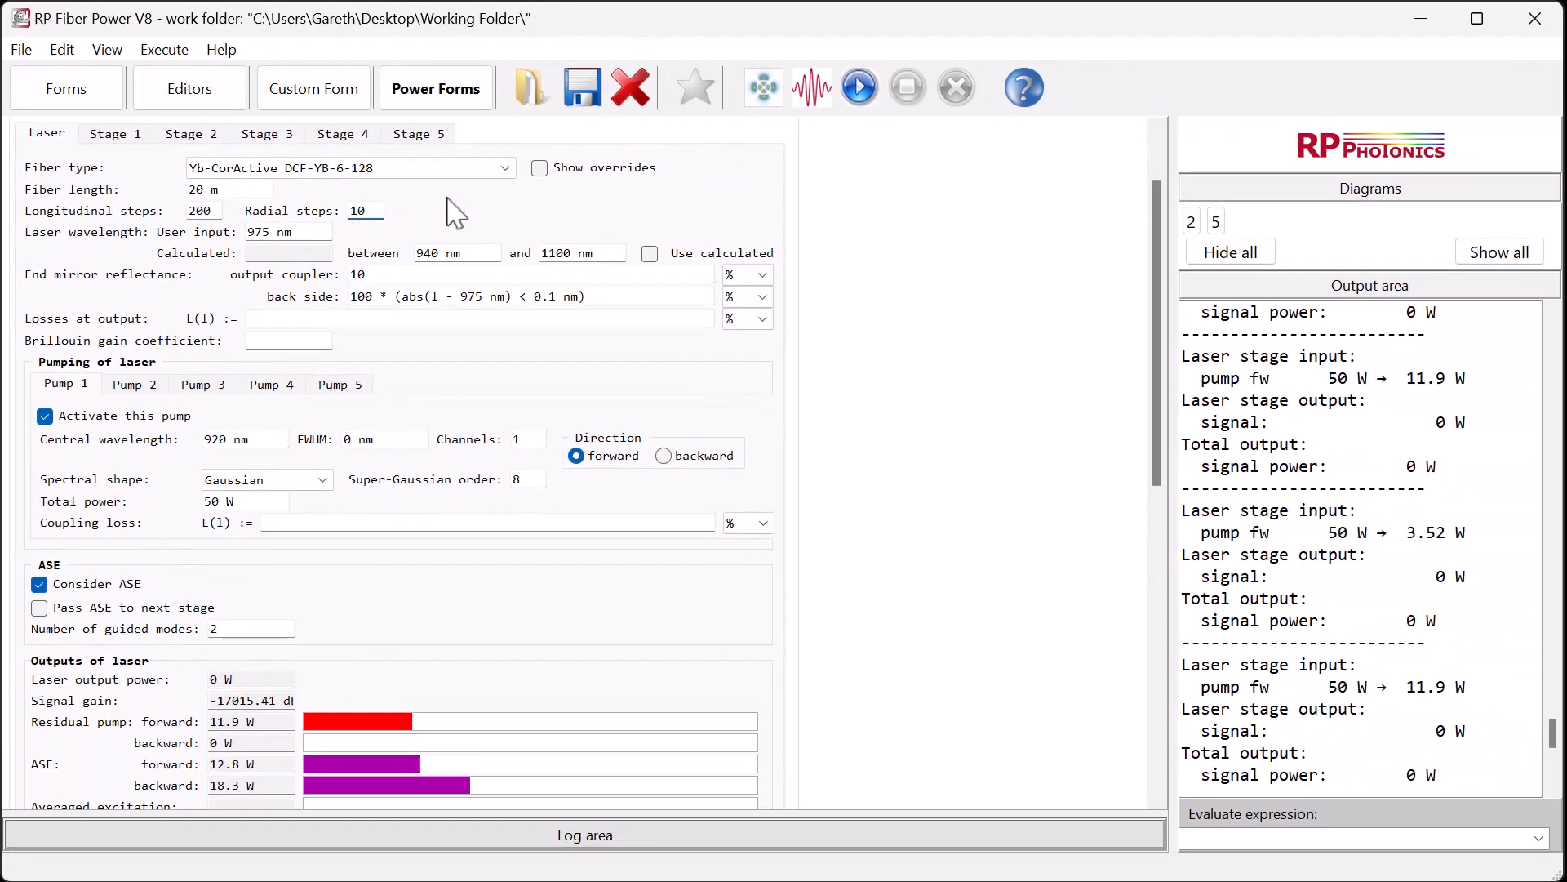
click(859, 87)
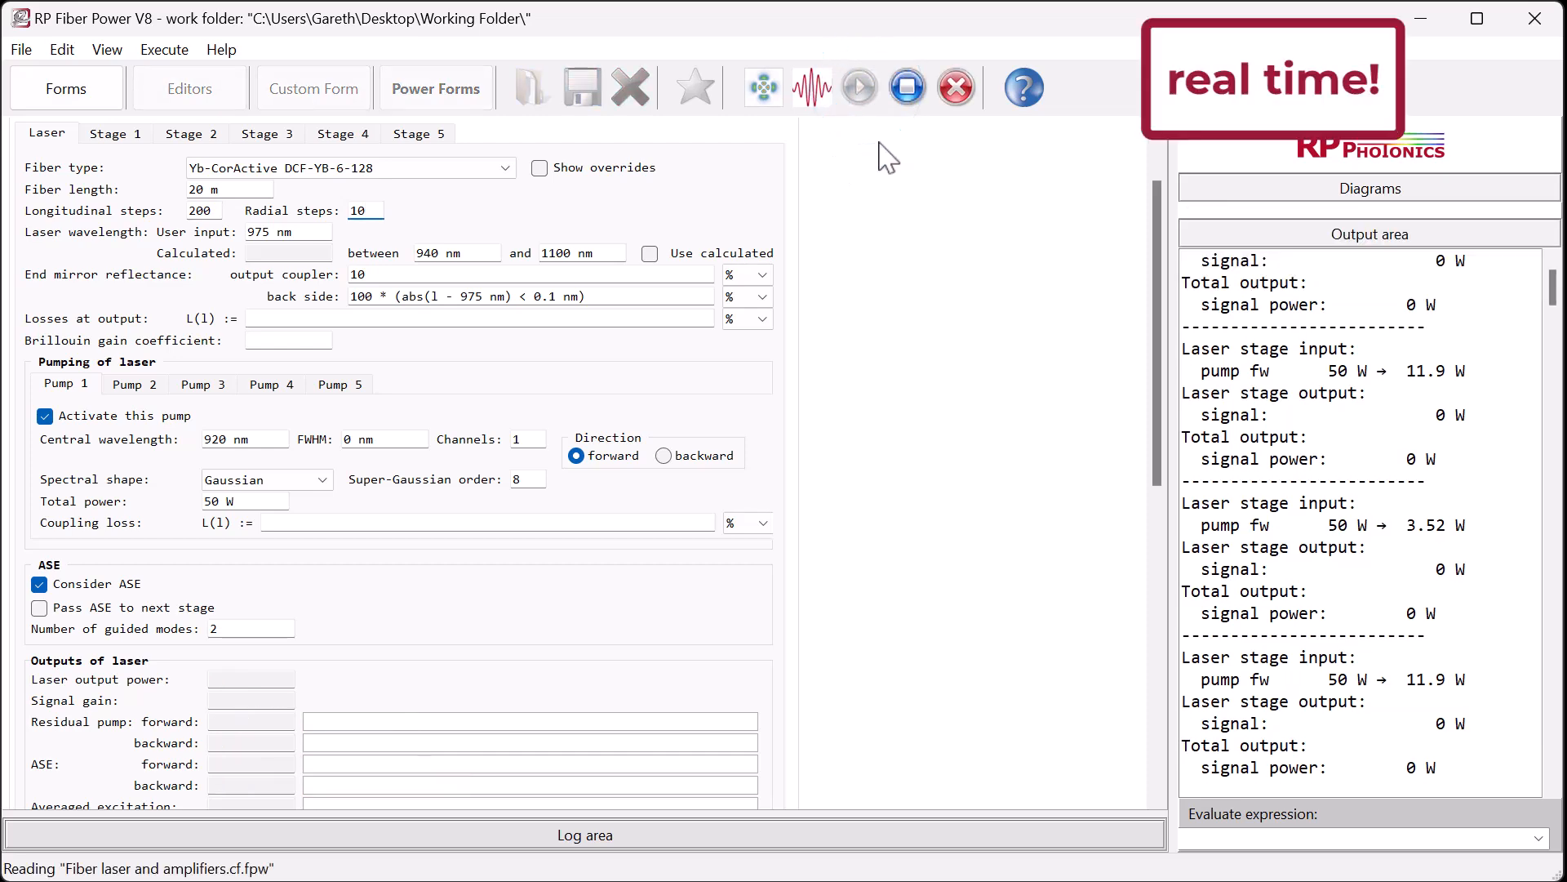